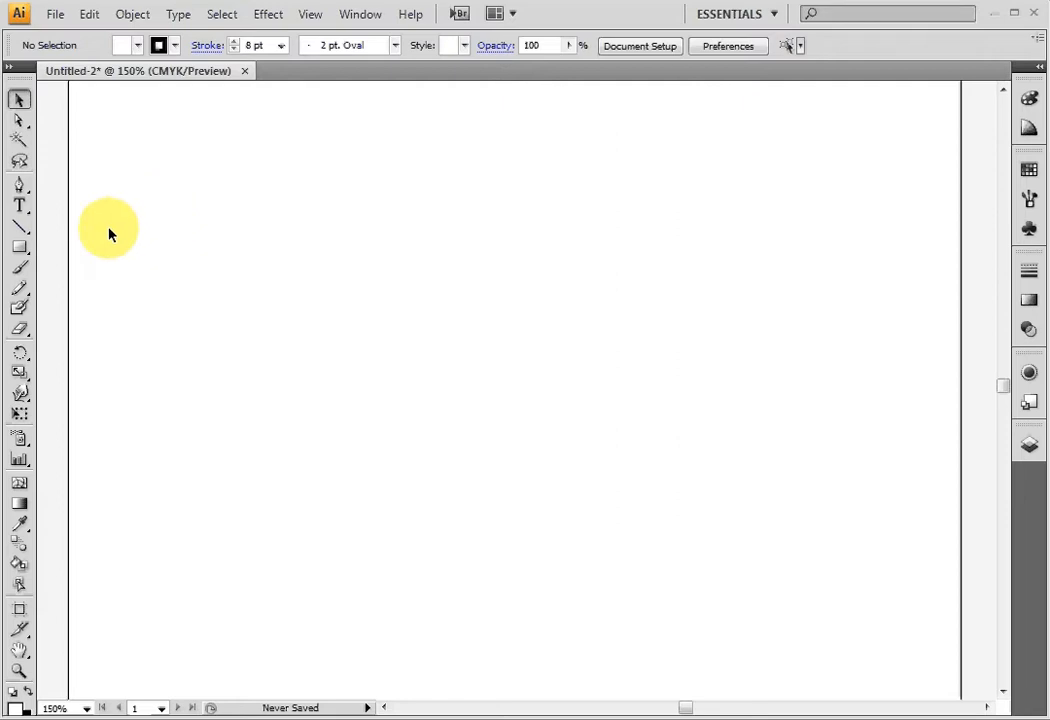
Step: With the Rectangle tool active, open the color settings and alternate the active swatch between stroke and fill
click(20, 248)
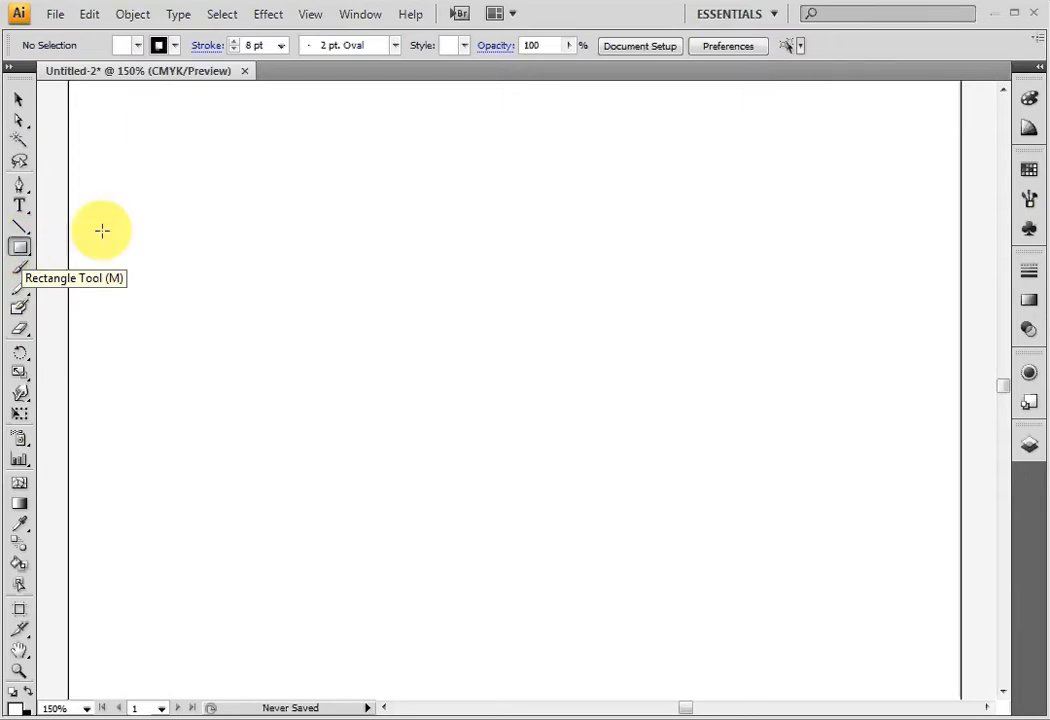
click(1028, 106)
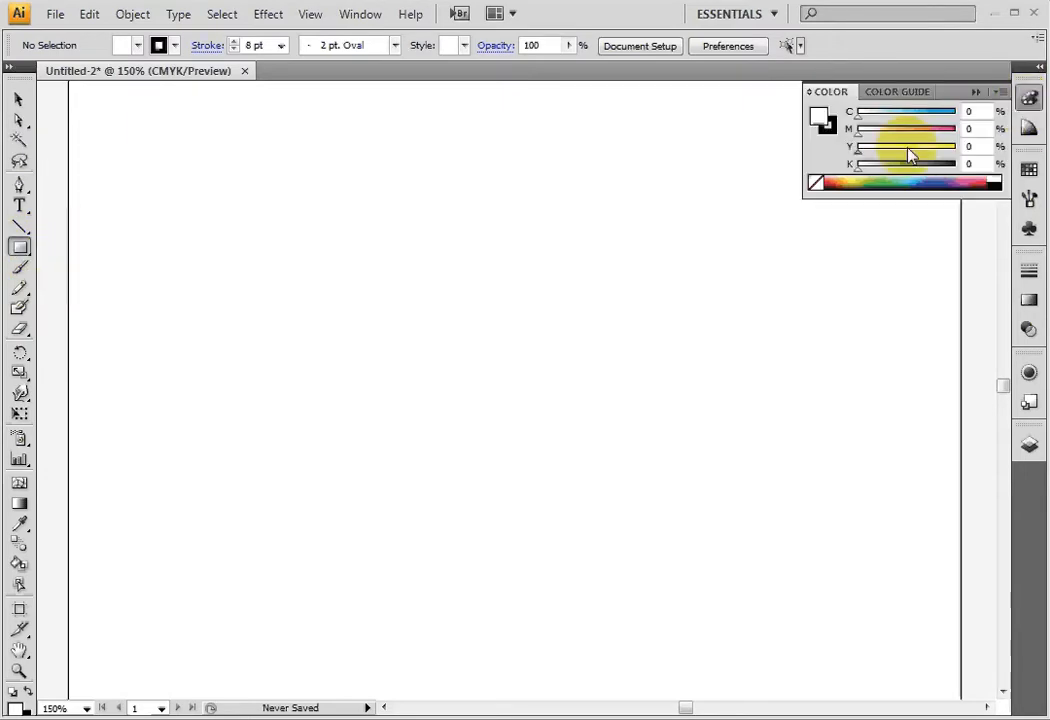
click(833, 130)
click(821, 118)
click(830, 128)
click(820, 118)
click(826, 126)
click(817, 120)
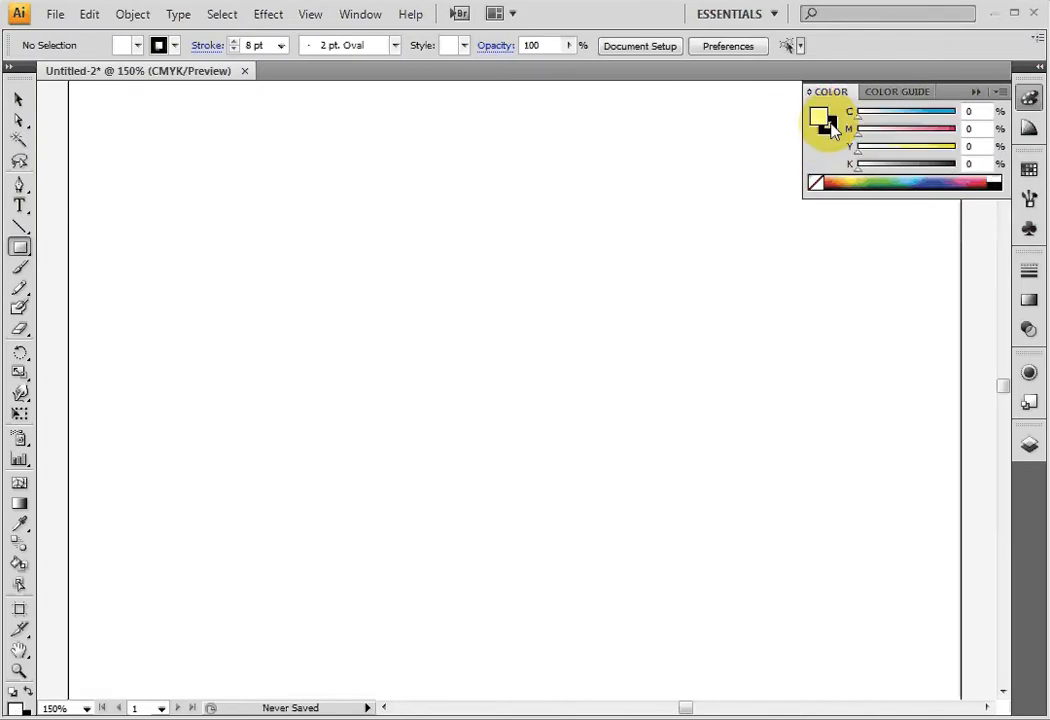
click(829, 129)
click(820, 119)
click(828, 128)
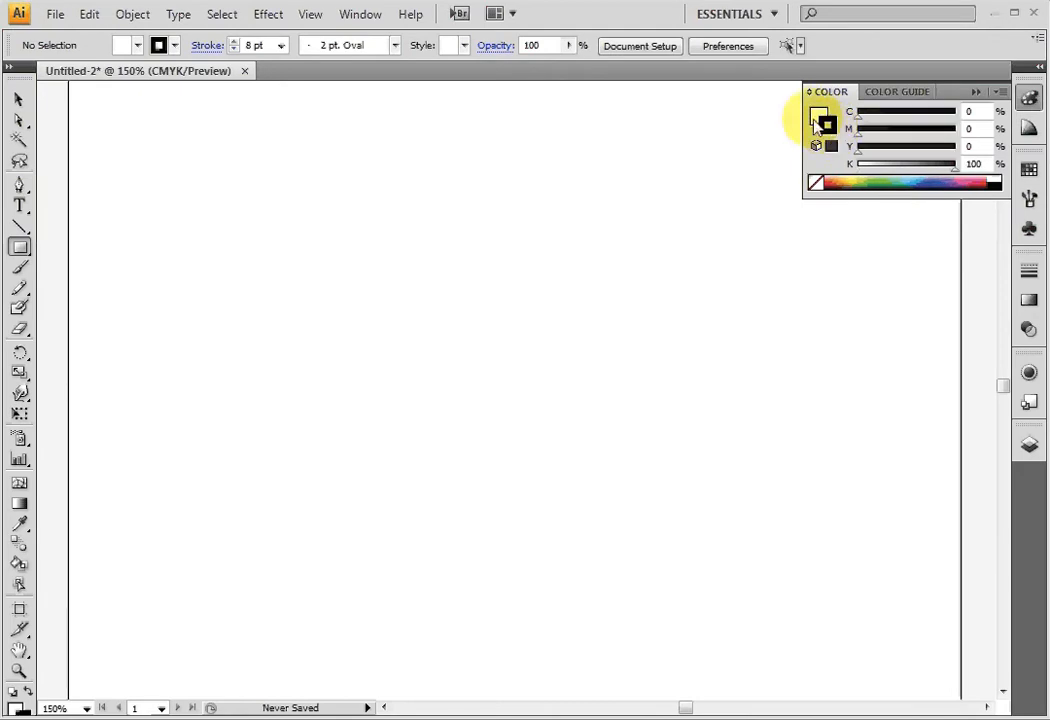
Step: Set the fill color to yellow with C 4.71, M 0, Y 89.8, K 0 and collapse the color settings
click(818, 119)
drag(888, 180, 848, 171)
click(860, 174)
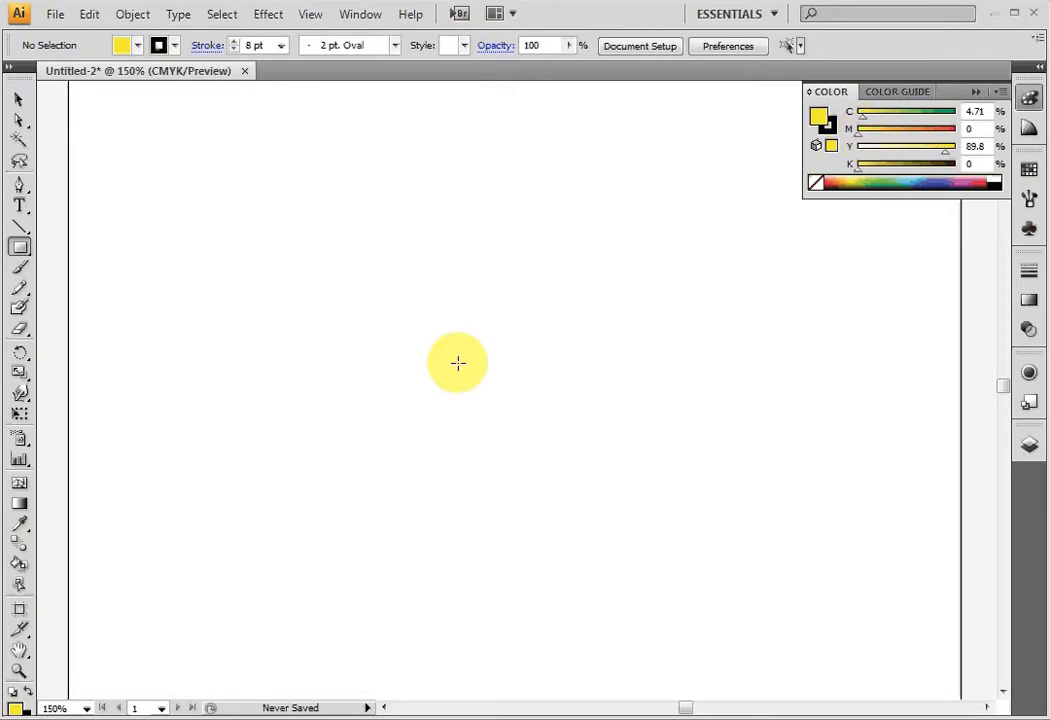
click(1031, 100)
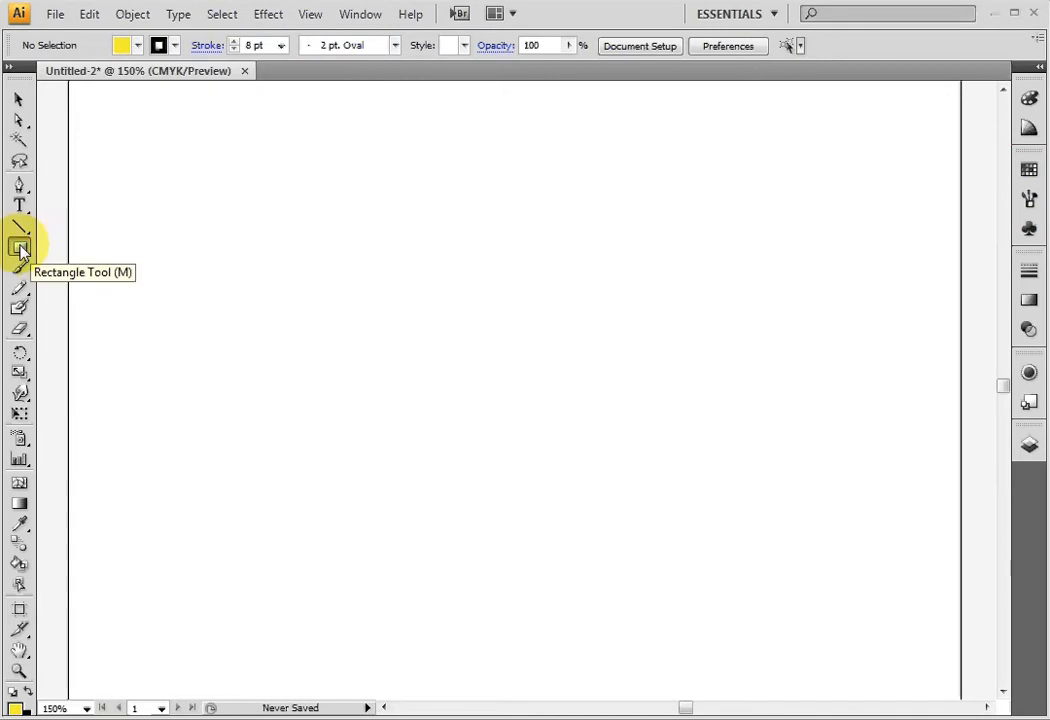
Step: Draw a wide yellow rectangle about 275 pt tall across the middle of the artboard and deselect it
drag(178, 194, 812, 597)
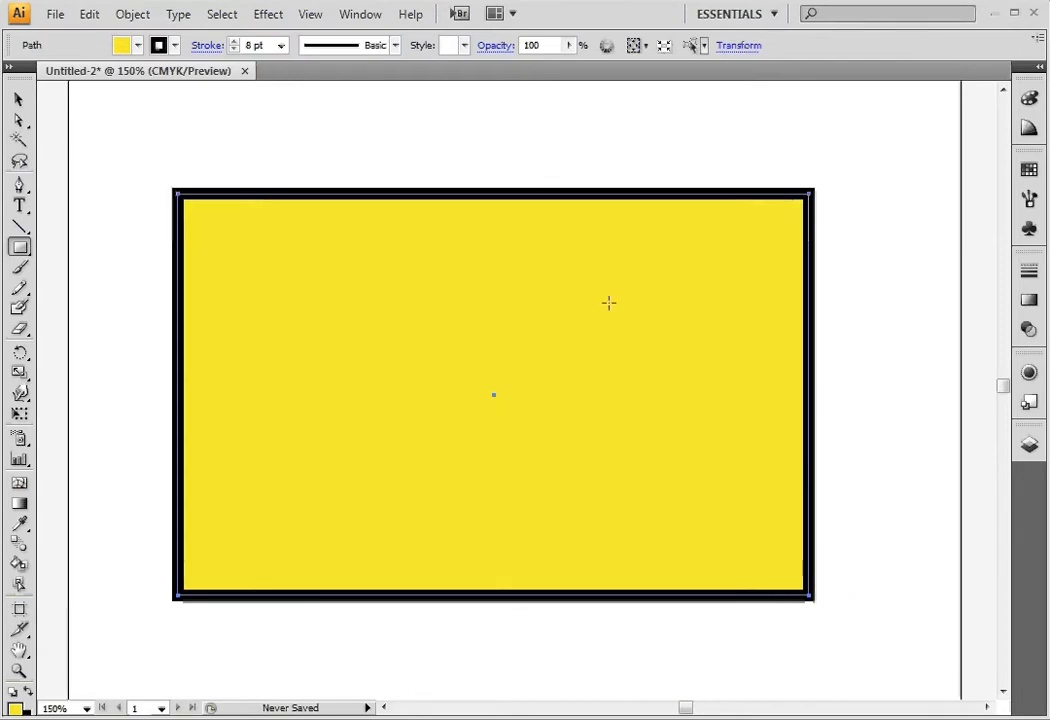
click(20, 102)
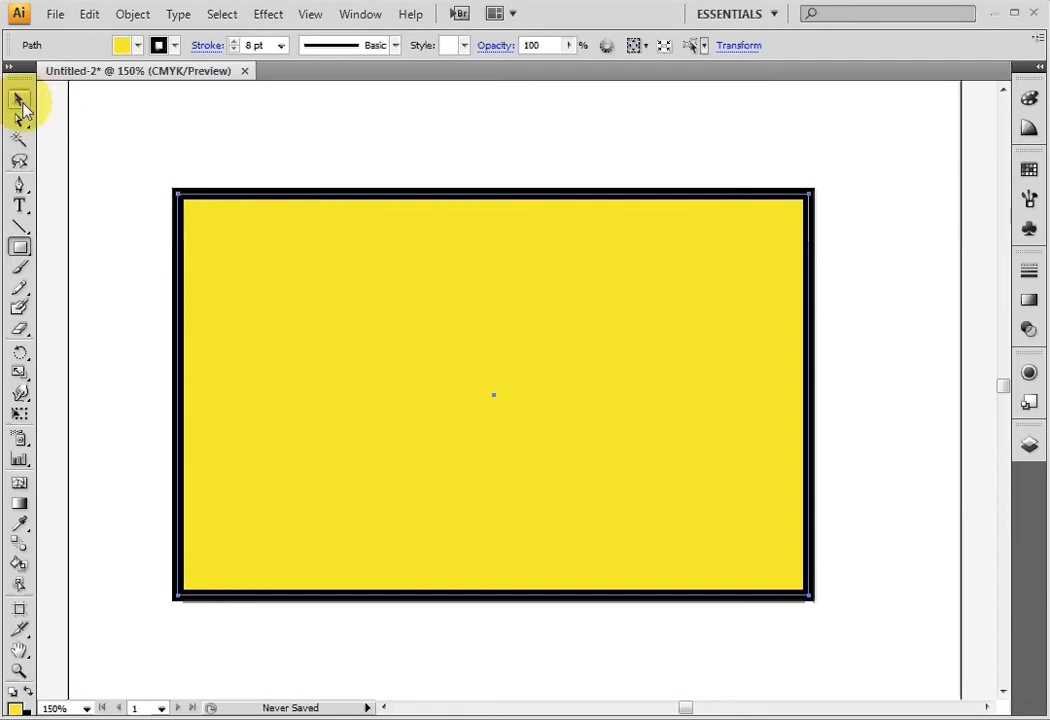
click(260, 197)
click(229, 156)
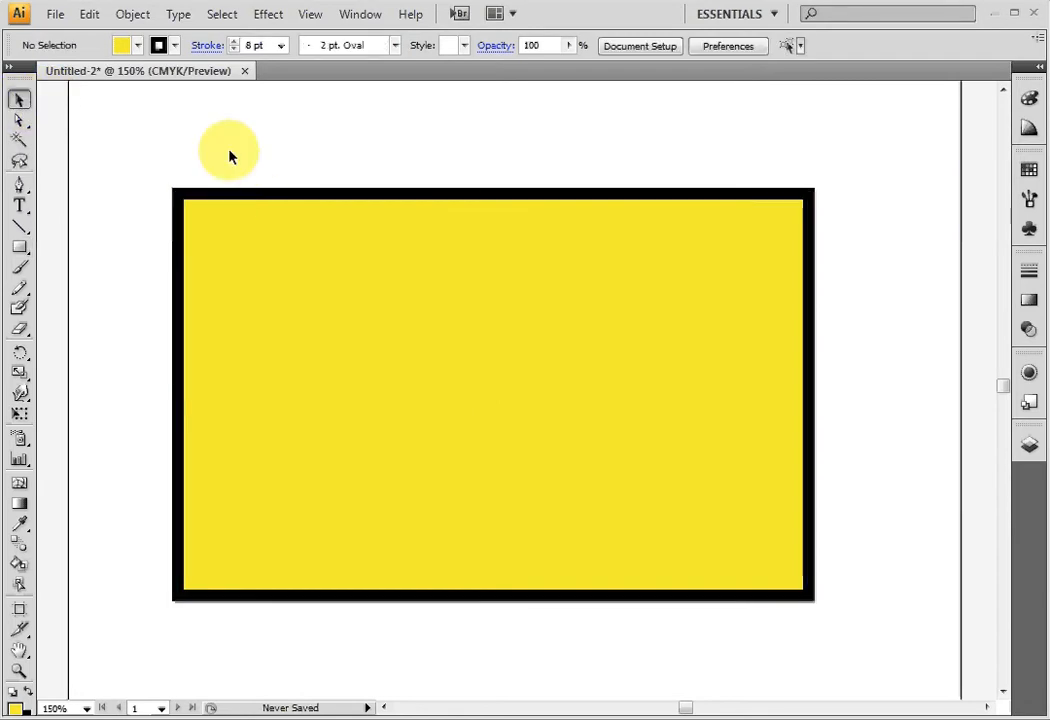
Step: Select the yellow rectangle and resize it from its upper-left corner, enlarging it, shrinking it and enlarging it again
click(20, 100)
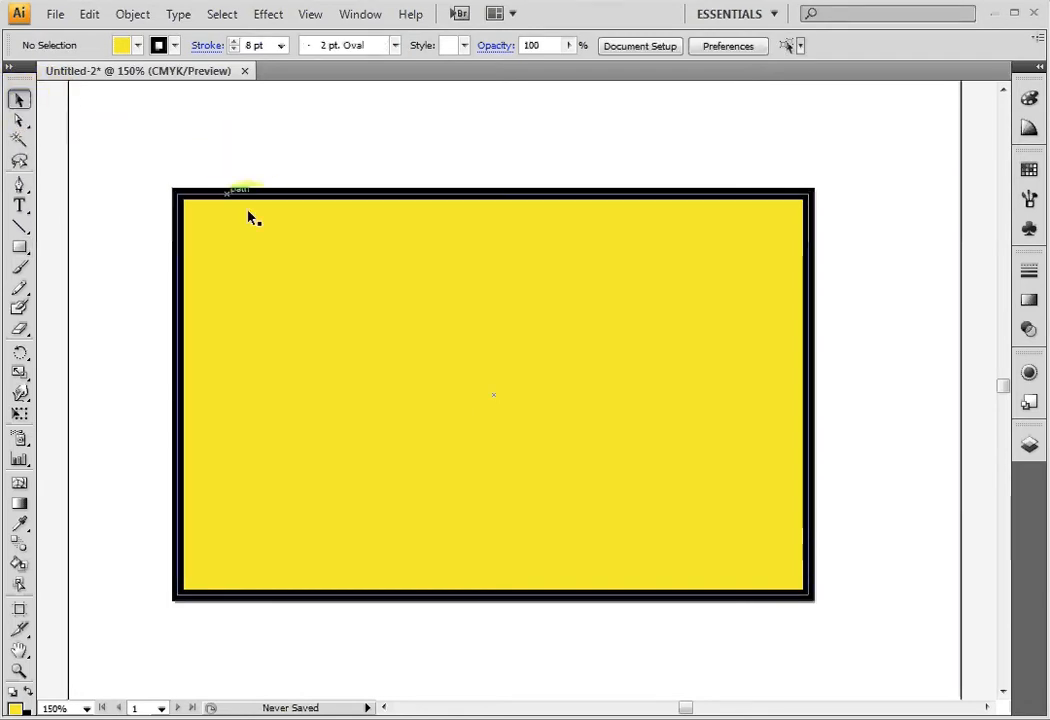
click(245, 237)
click(178, 192)
drag(178, 192, 139, 178)
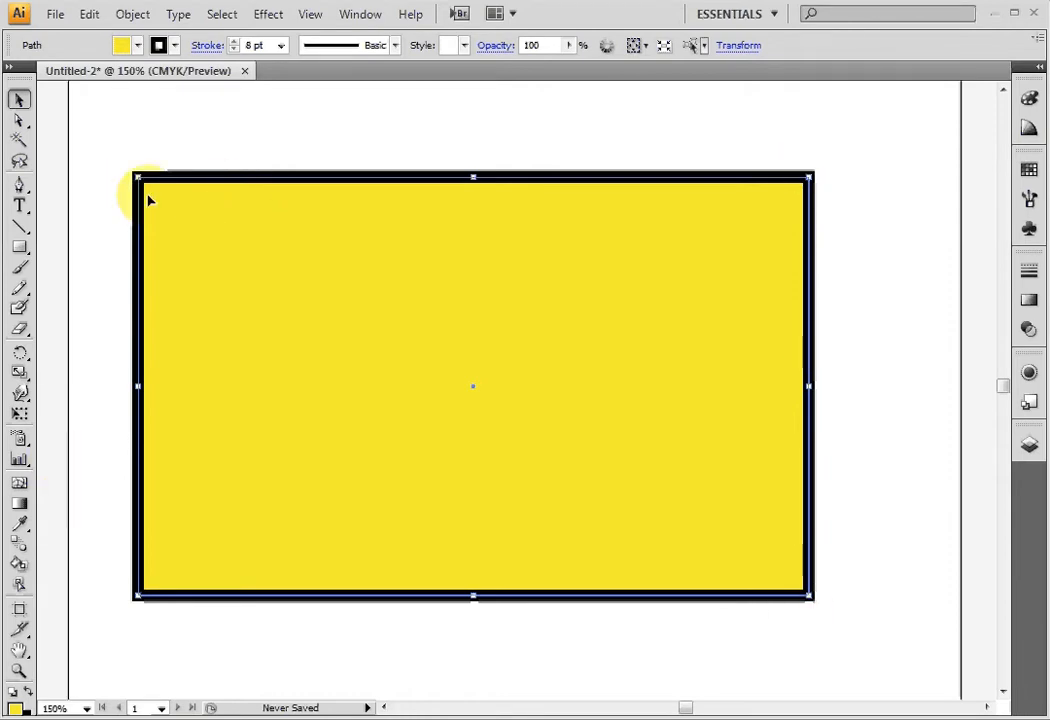
drag(137, 176, 274, 244)
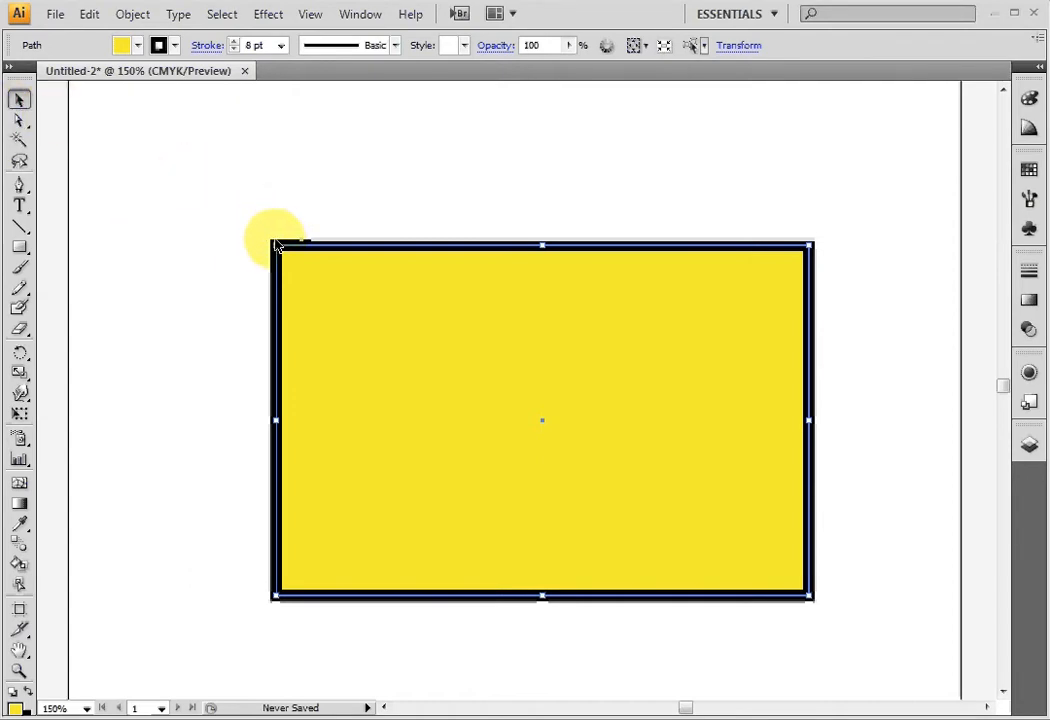
drag(277, 246, 164, 130)
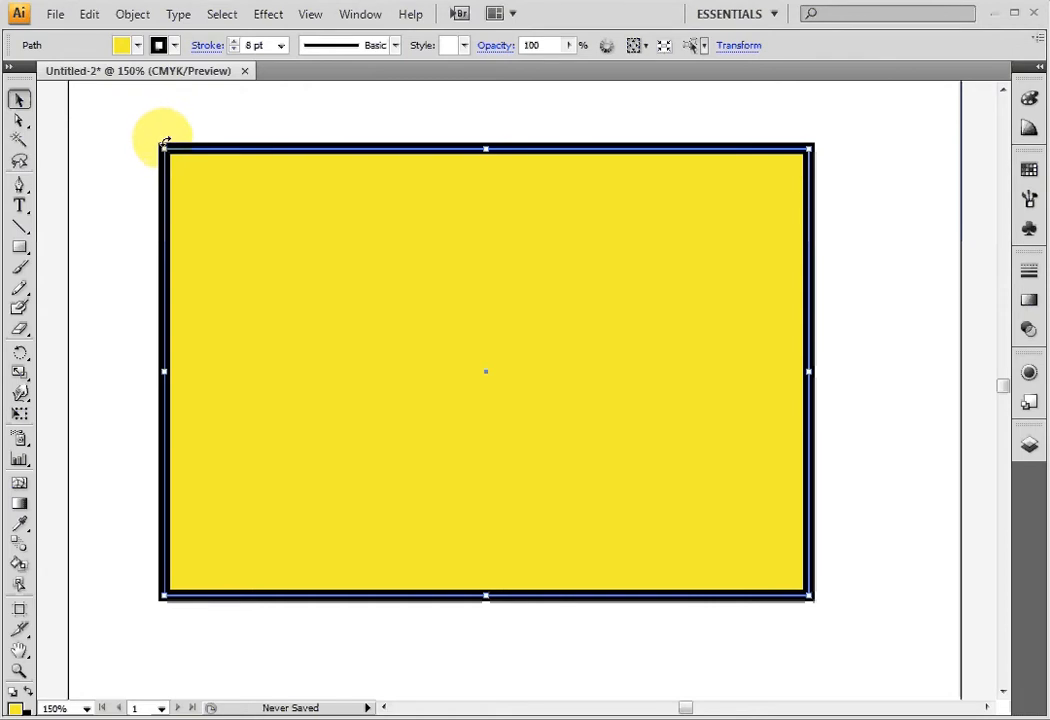
Step: Try a counterclockwise rotation of the yellow rectangle, and delete the rectangle after undoing the rotation
drag(165, 141, 118, 395)
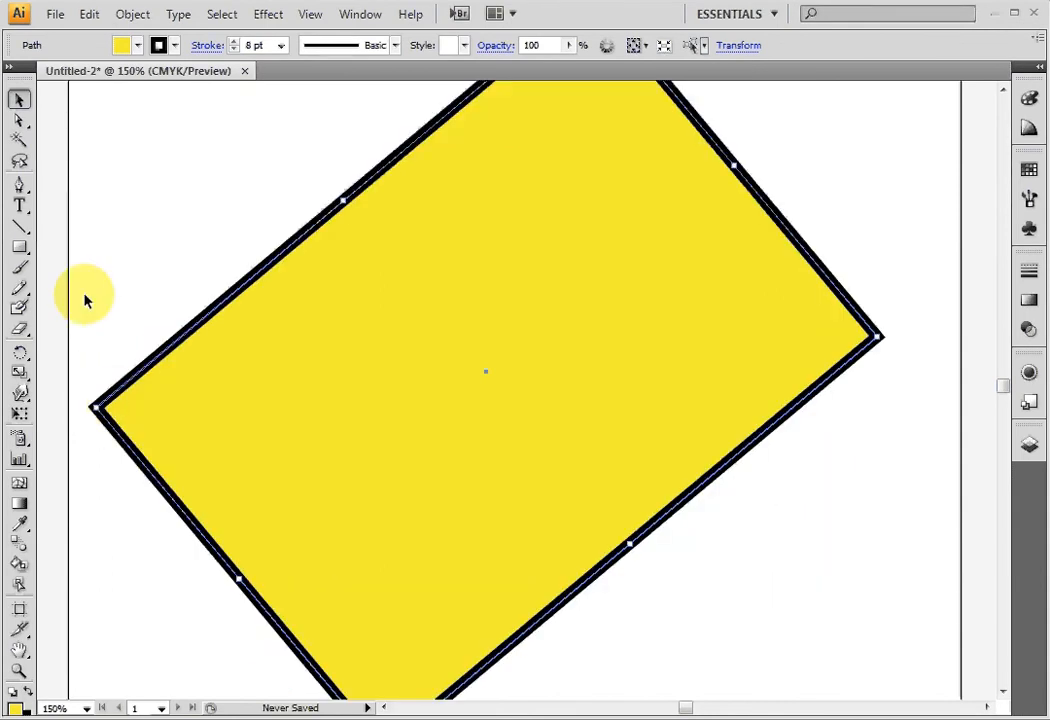
key(ctrl+z)
click(166, 370)
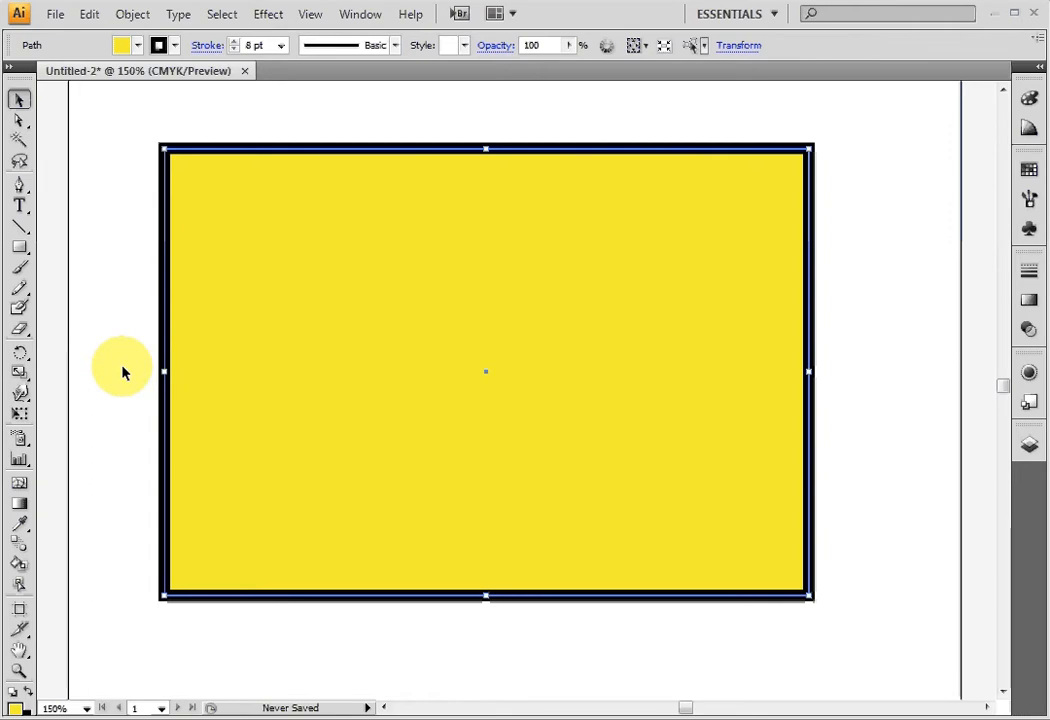
key(Delete)
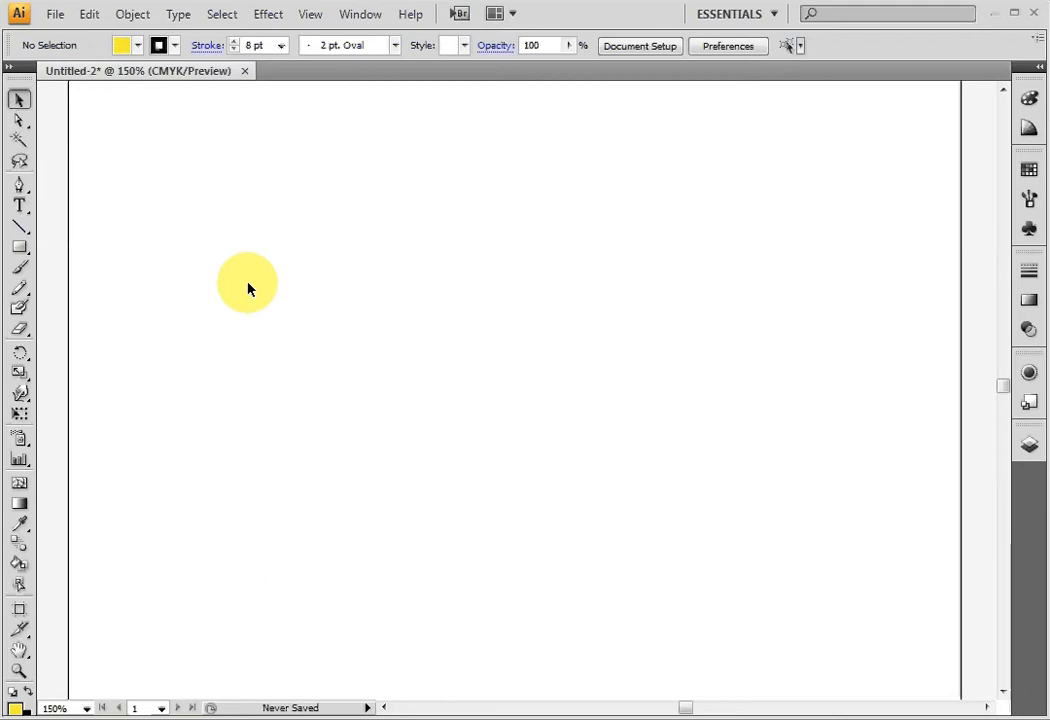
Step: Create a rectangle with exact dimensions, 225 pt wide and 275 pt high
click(20, 250)
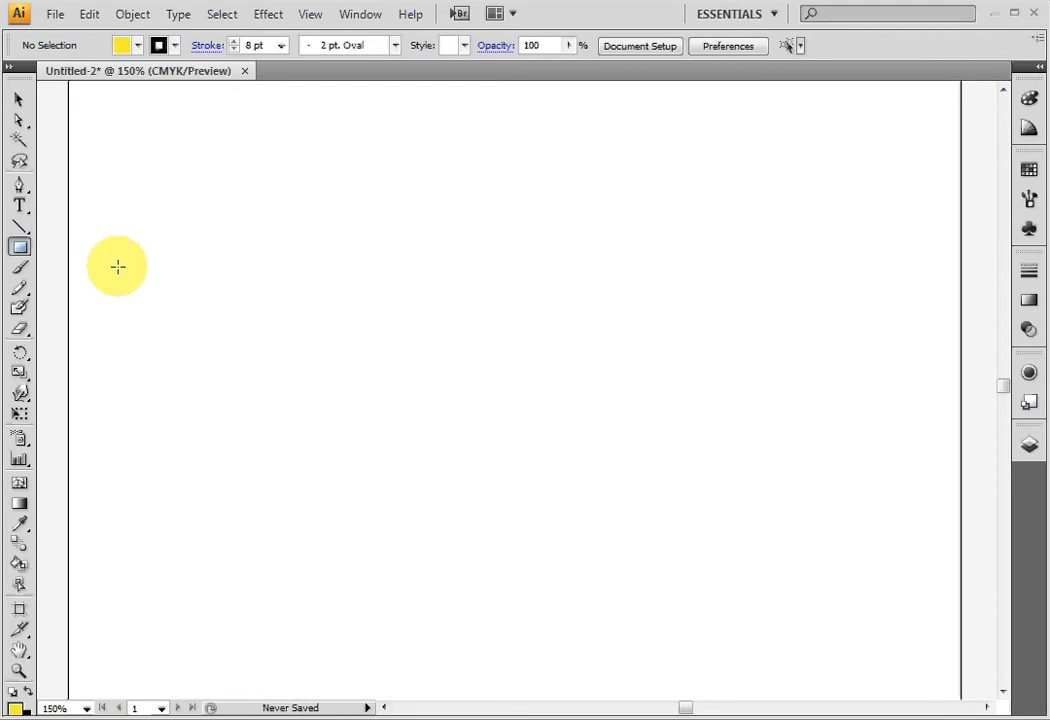
click(420, 285)
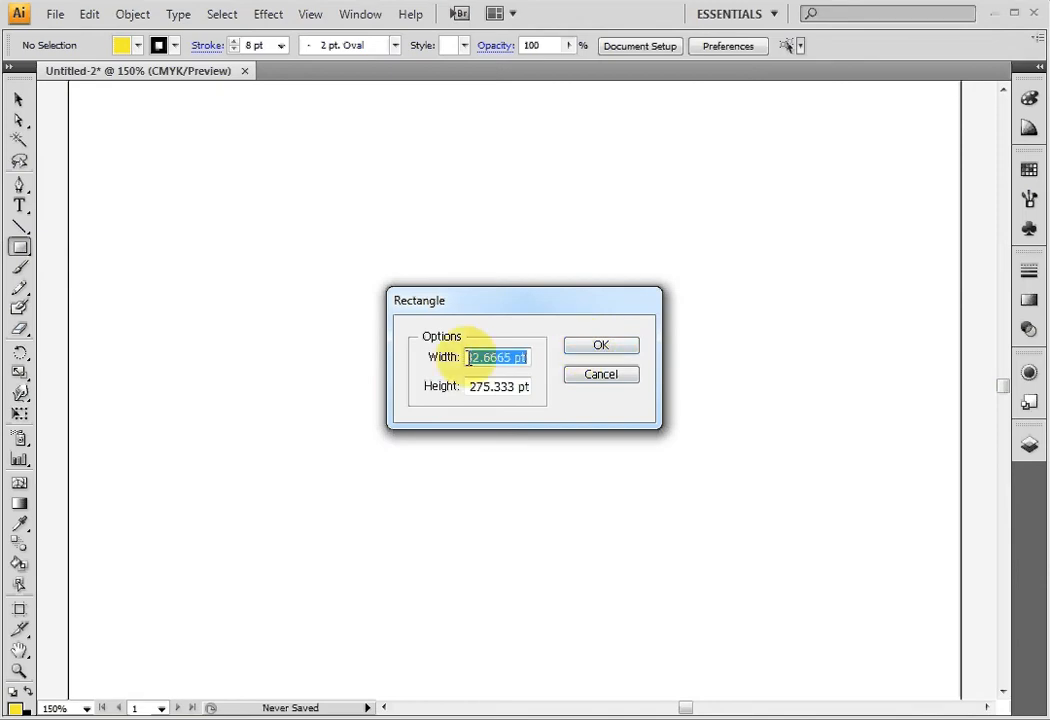
text(22)
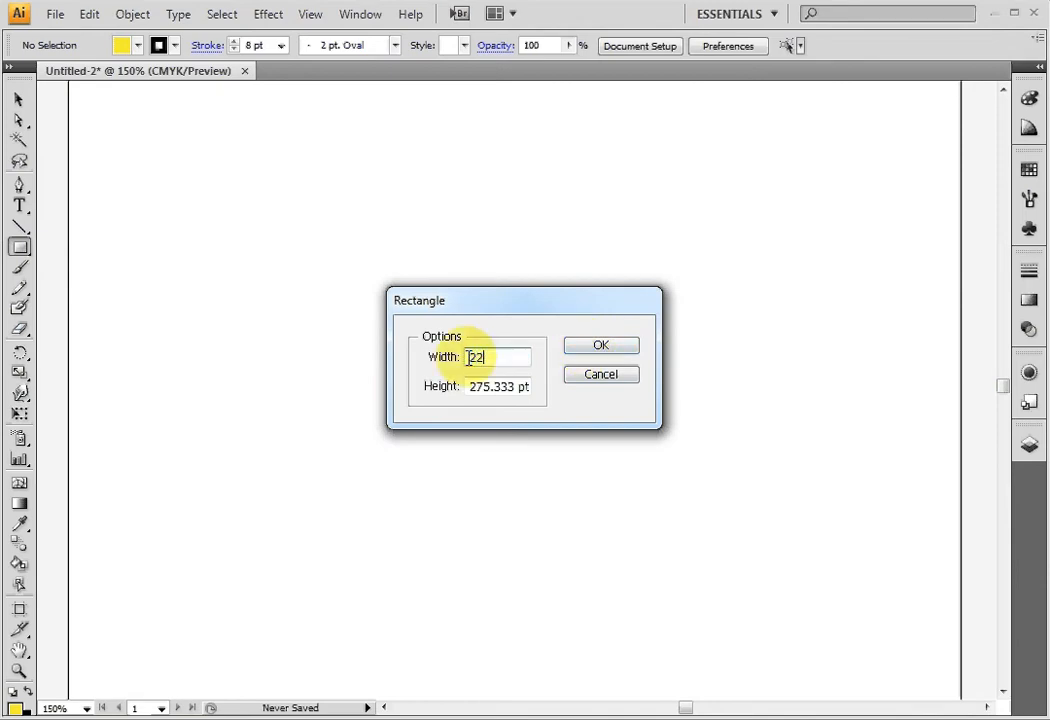
text(5)
click(497, 386)
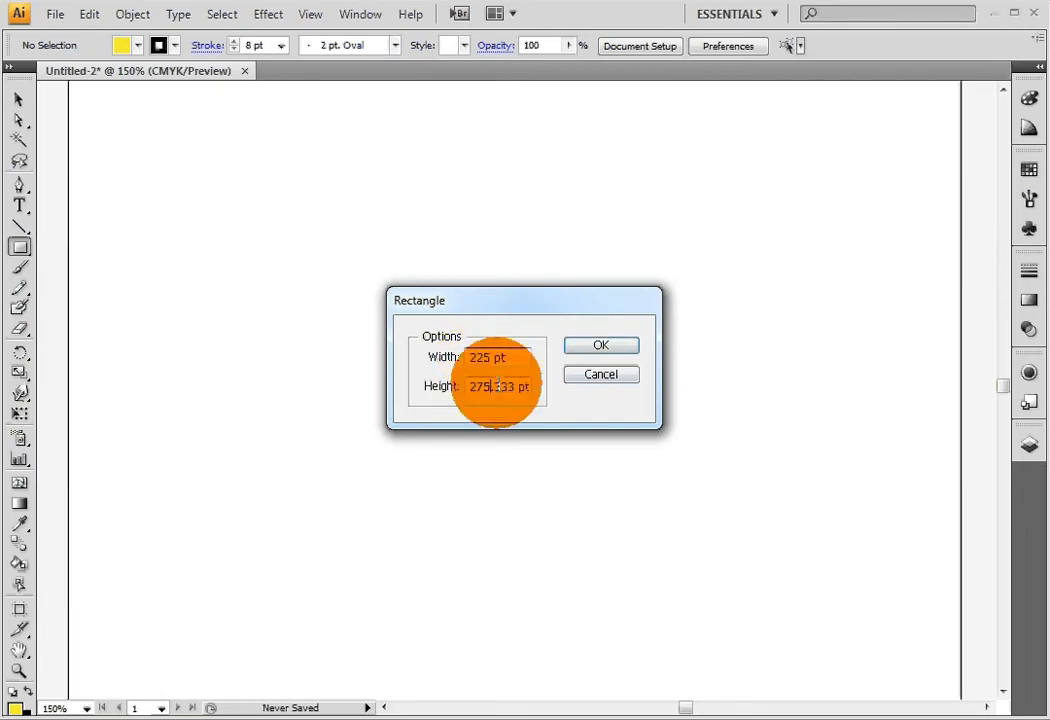
drag(497, 386, 561, 382)
key(BackSpace)
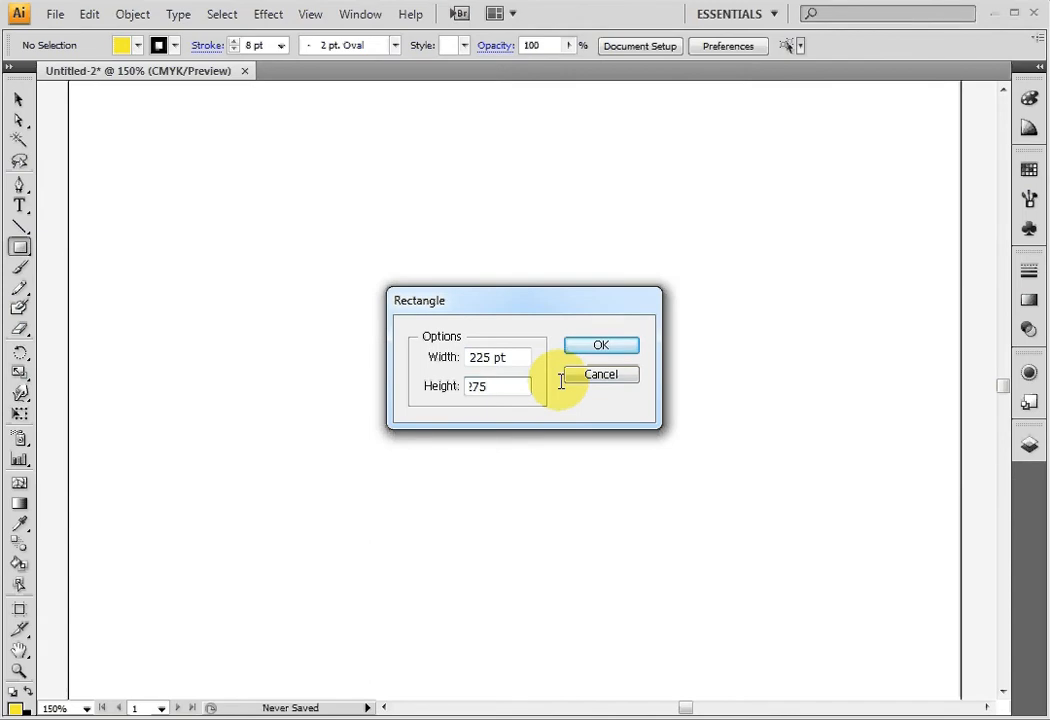
click(597, 349)
Step: Move the 225 by 275 pt rectangle up and to the left on the artboard, and delete it
click(18, 100)
drag(520, 441, 421, 326)
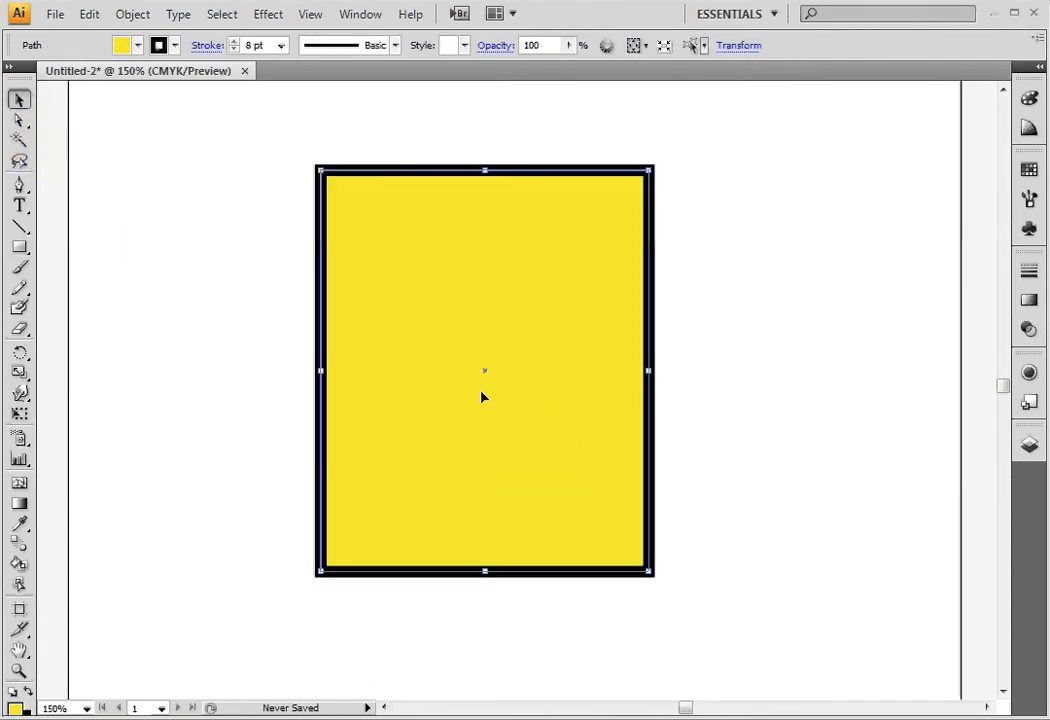
key(Delete)
click(342, 309)
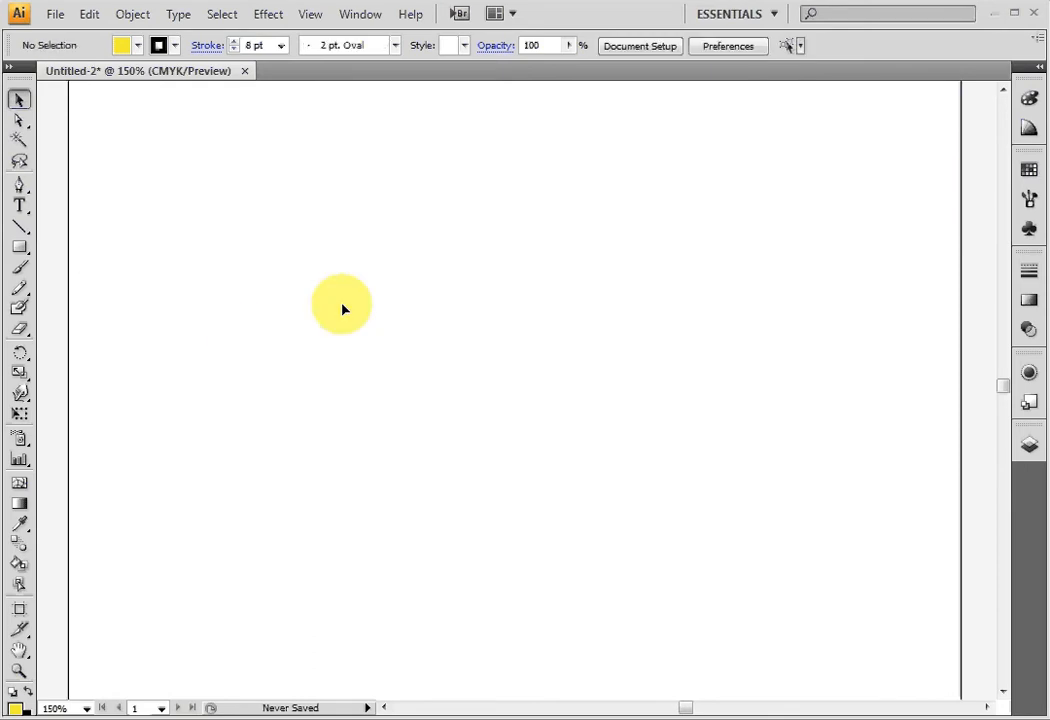
Step: Draw a rounded rectangle about 207 pt tall on the artboard with the Rounded Rectangle tool
click(20, 248)
click(22, 249)
drag(25, 255, 77, 289)
mouse_move(204, 213)
mouse_down()
mouse_move(539, 459)
mouse_move(642, 517)
mouse_up()
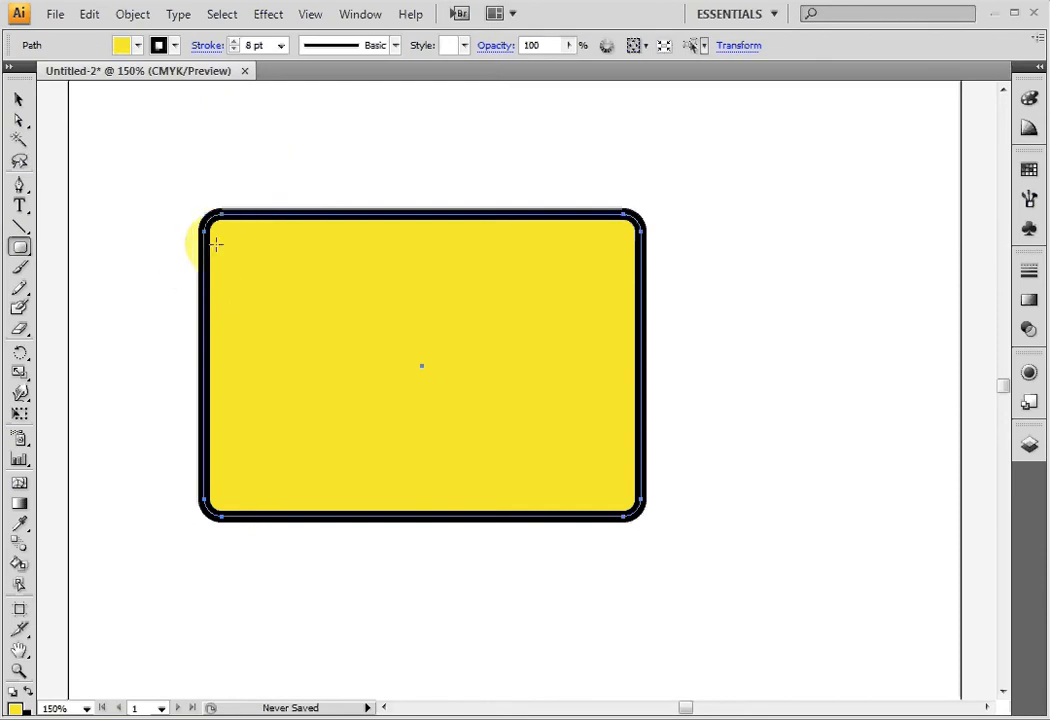
Step: Delete the freehand-drawn rounded rectangle from the artboard
click(153, 296)
click(630, 361)
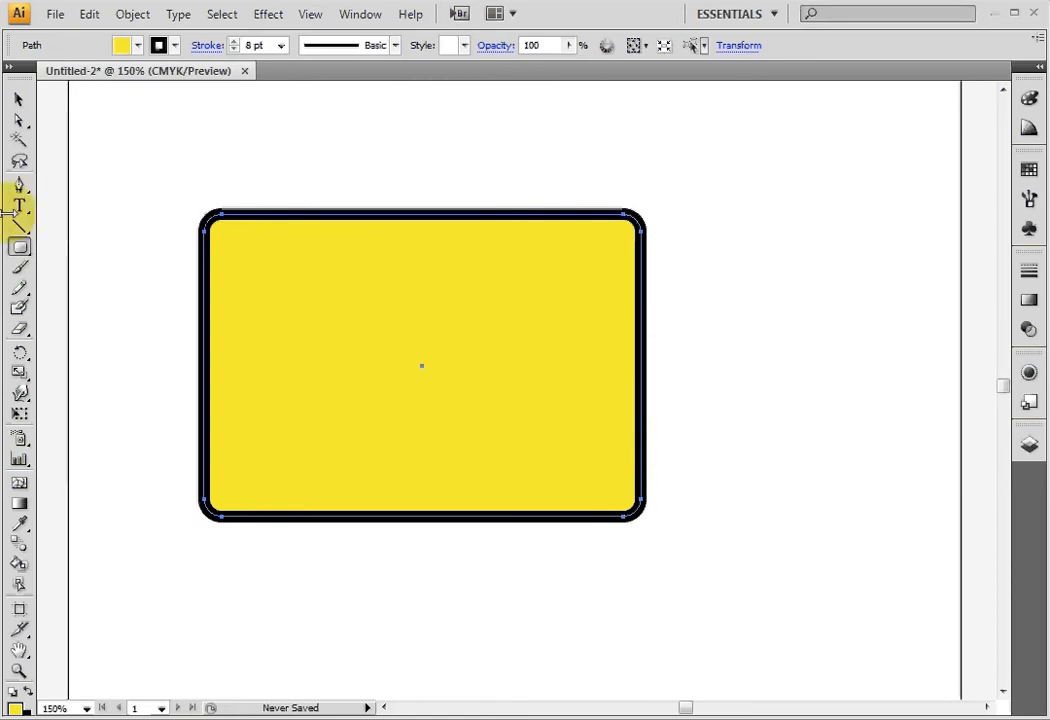
click(18, 99)
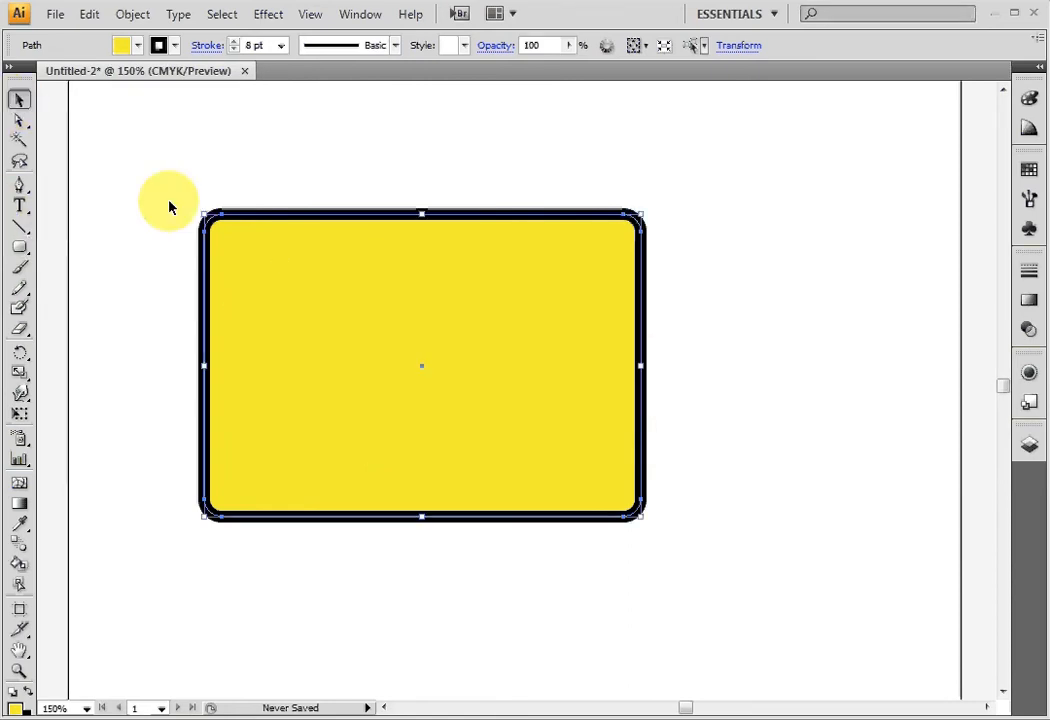
key(Delete)
Step: Create a rounded rectangle 200 pt wide and 200 pt high with a 25 pt corner radius
click(21, 249)
click(273, 331)
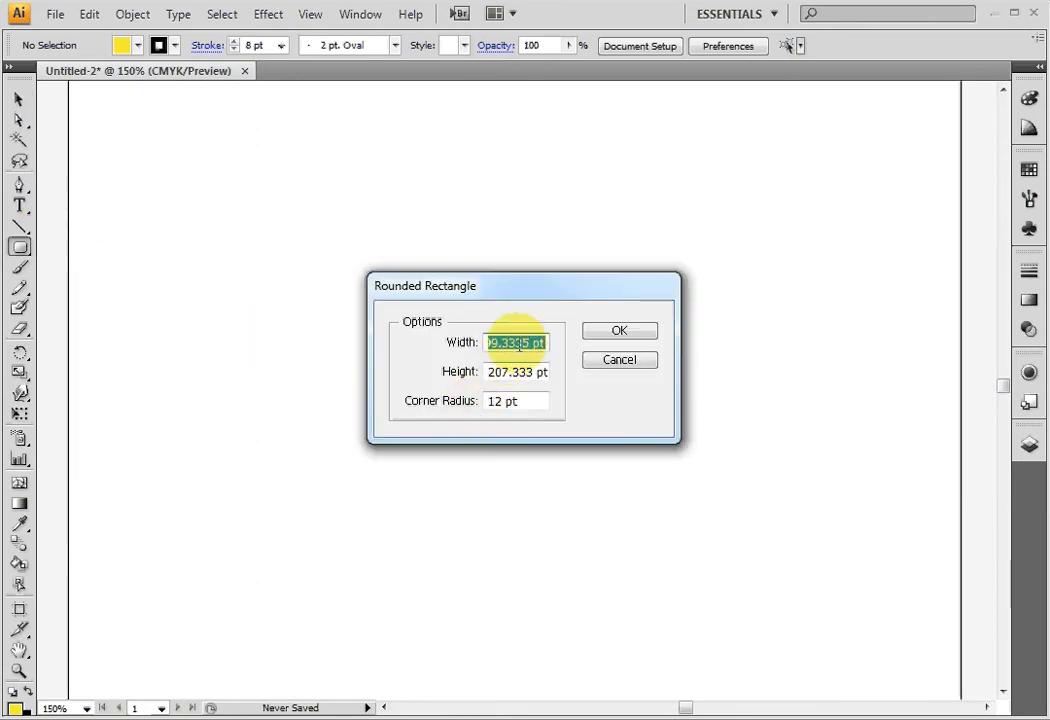
drag(545, 343, 382, 335)
text(200)
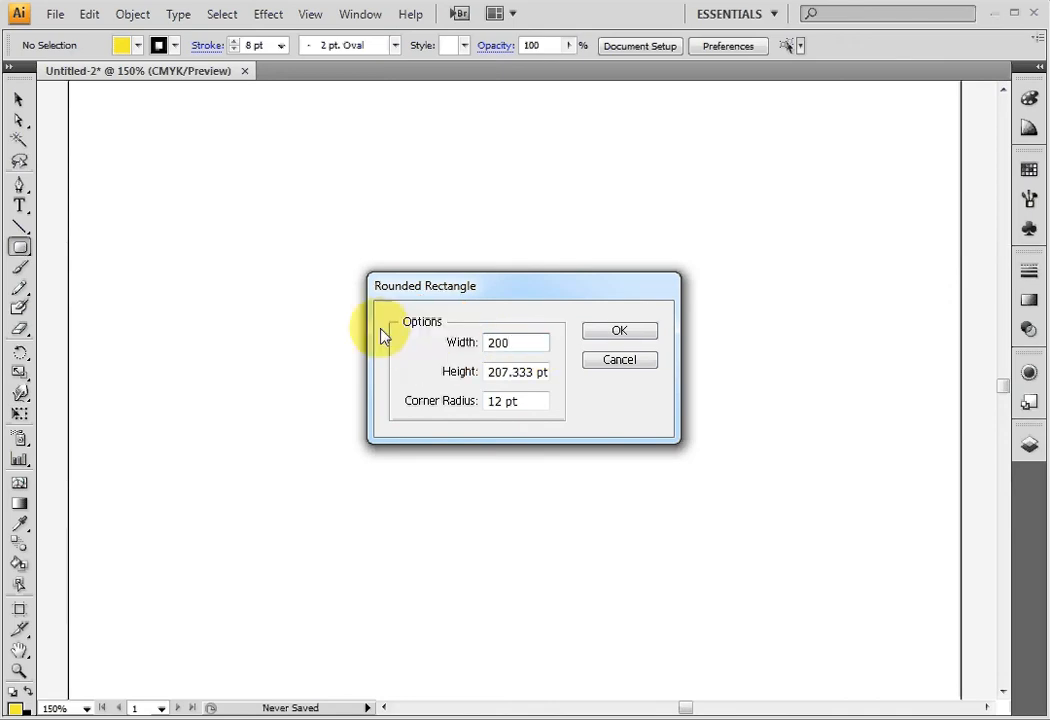
key(Tab)
text(200)
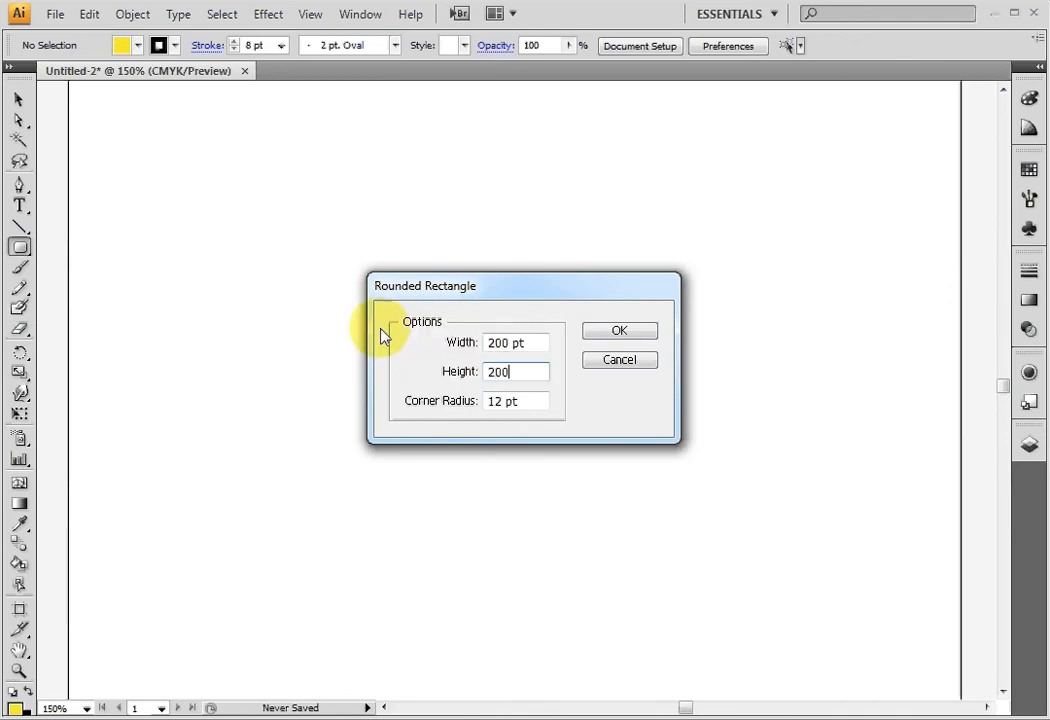
key(Tab)
text(25)
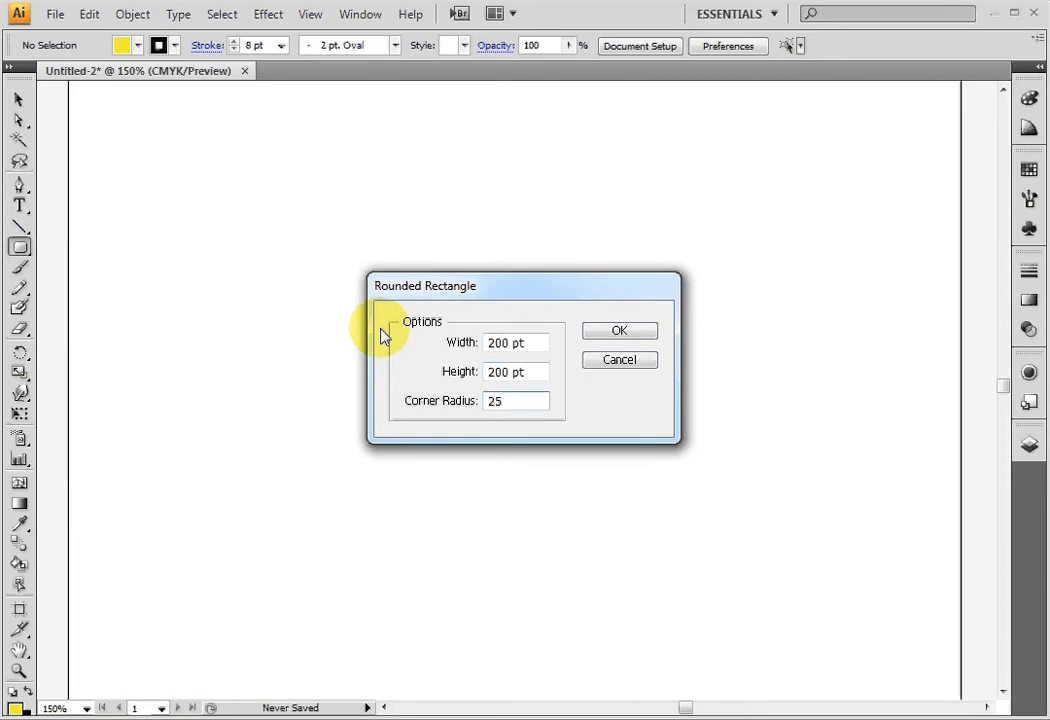
click(608, 332)
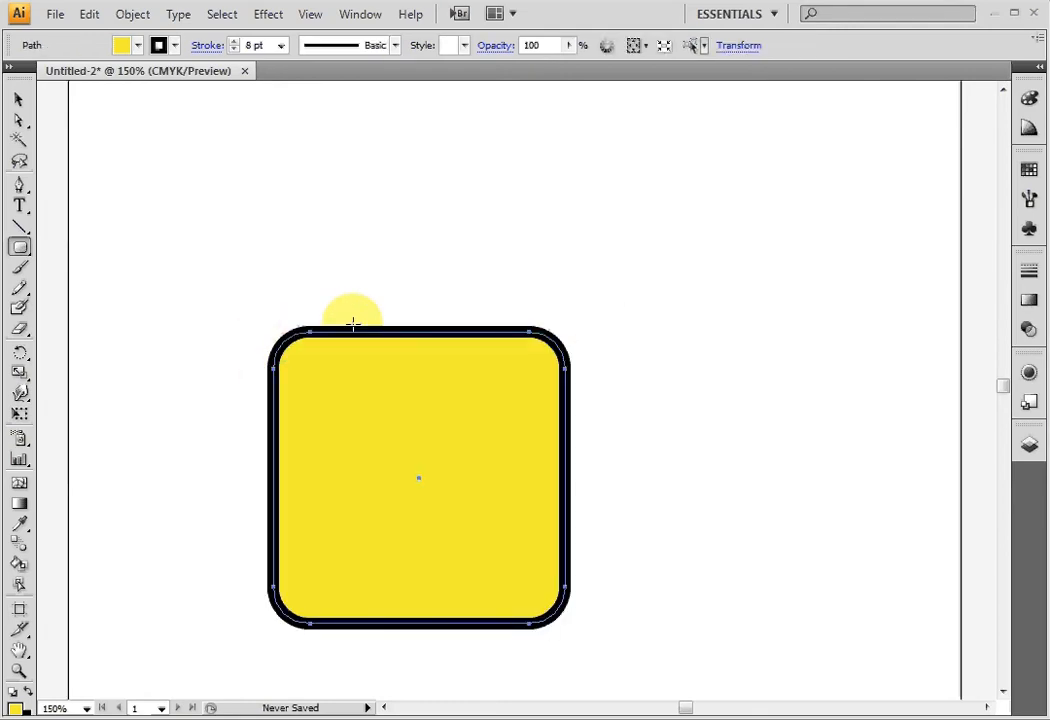
Step: Create a second 200 by 200 pt rounded rectangle with a 50 pt corner radius and move it to the right of the first
click(361, 193)
drag(527, 401, 398, 393)
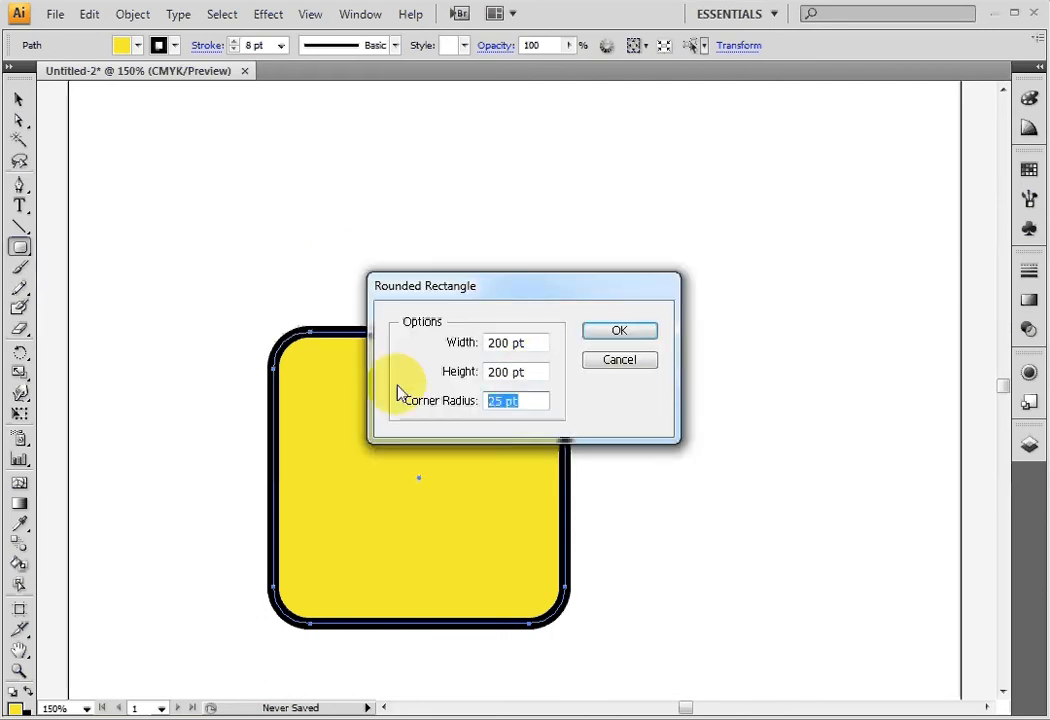
text(50)
key(Return)
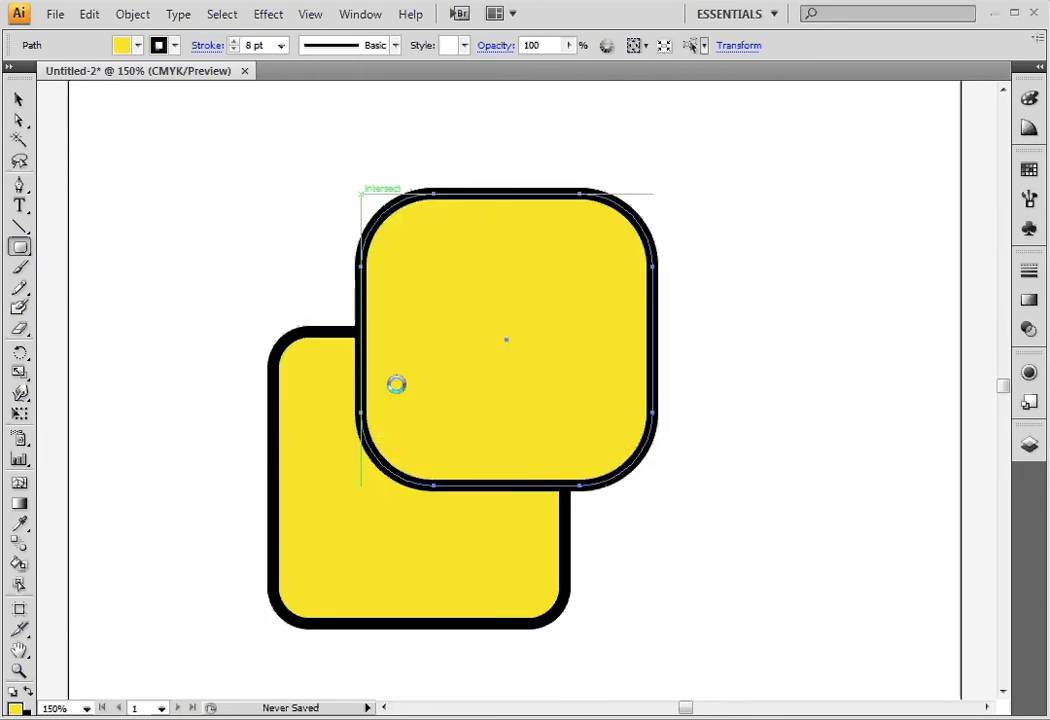
click(18, 99)
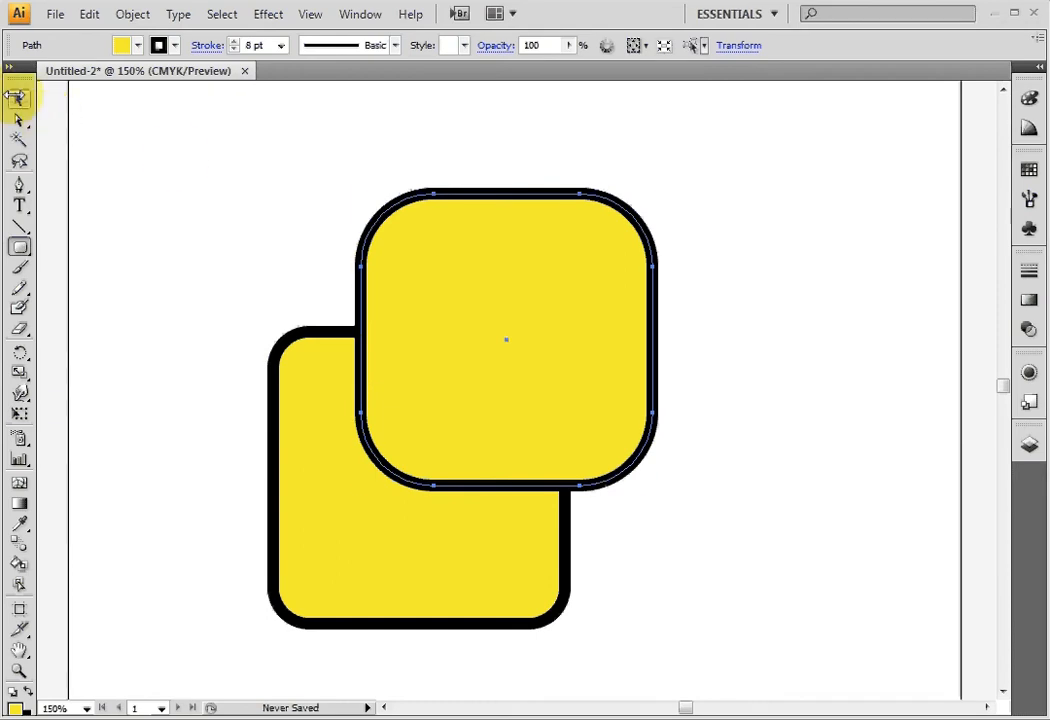
drag(437, 277, 684, 344)
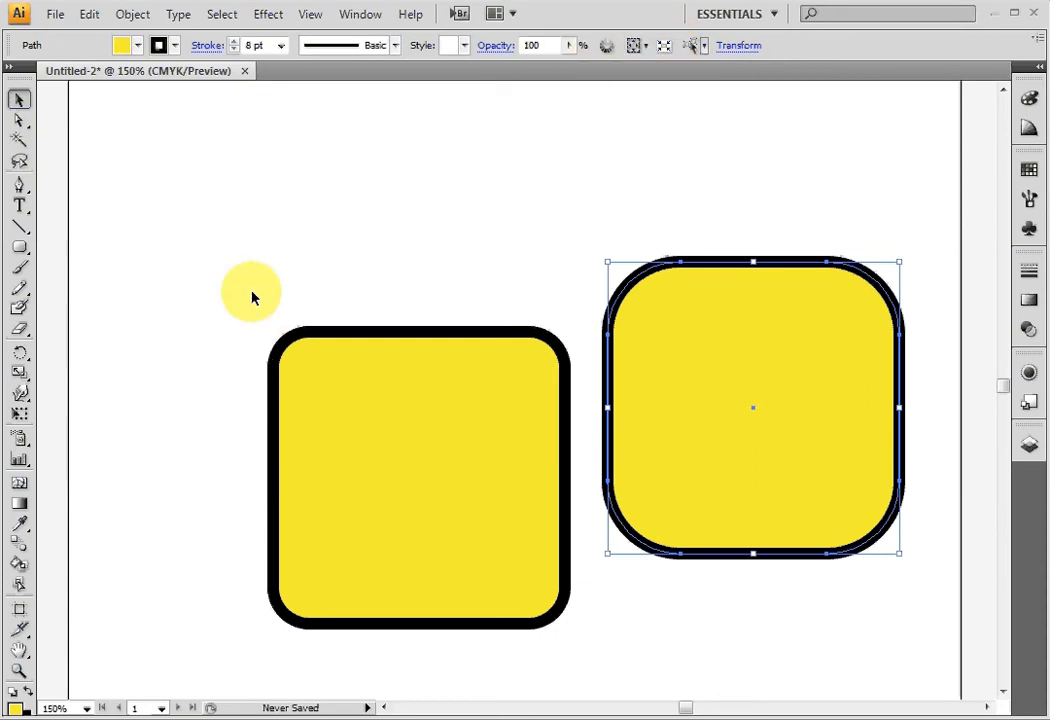
Step: Delete both rounded rectangles from the artboard
click(355, 380)
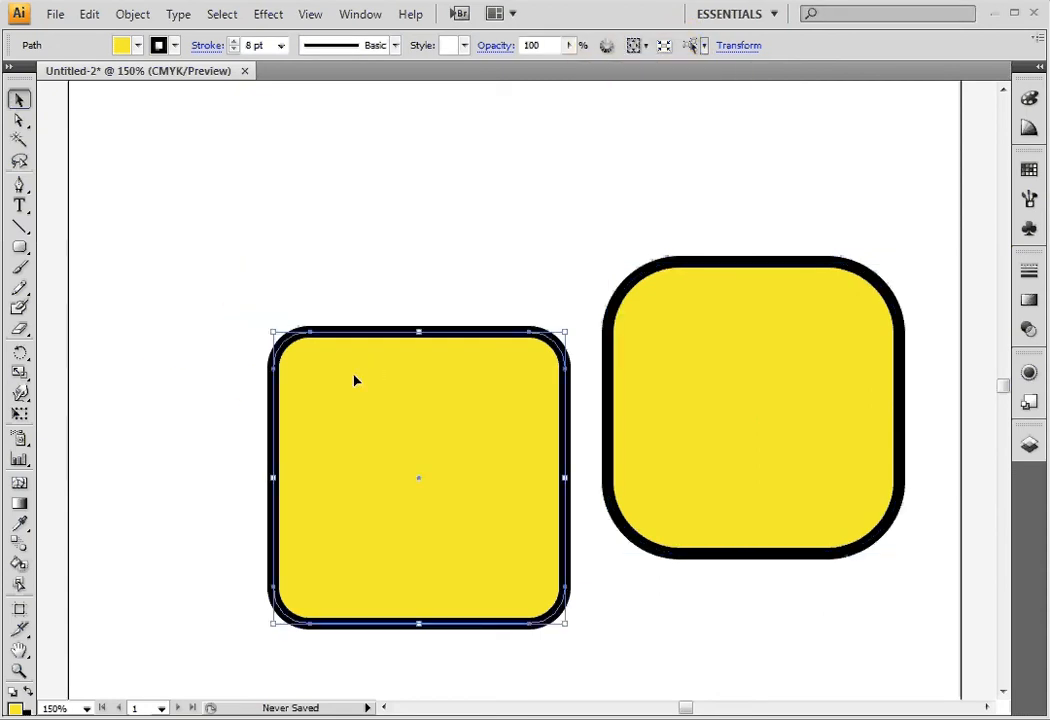
key(Delete)
click(605, 391)
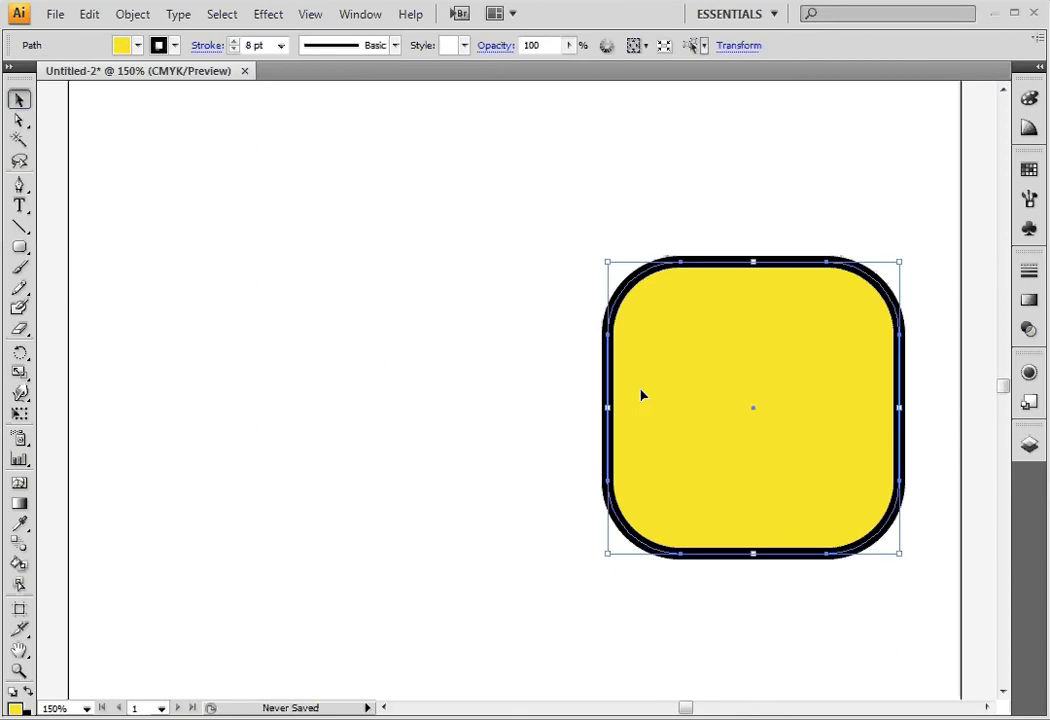
key(Delete)
Step: Draw a slightly rotated hexagon in the artboard's upper-left area with the Polygon tool
drag(16, 250, 104, 295)
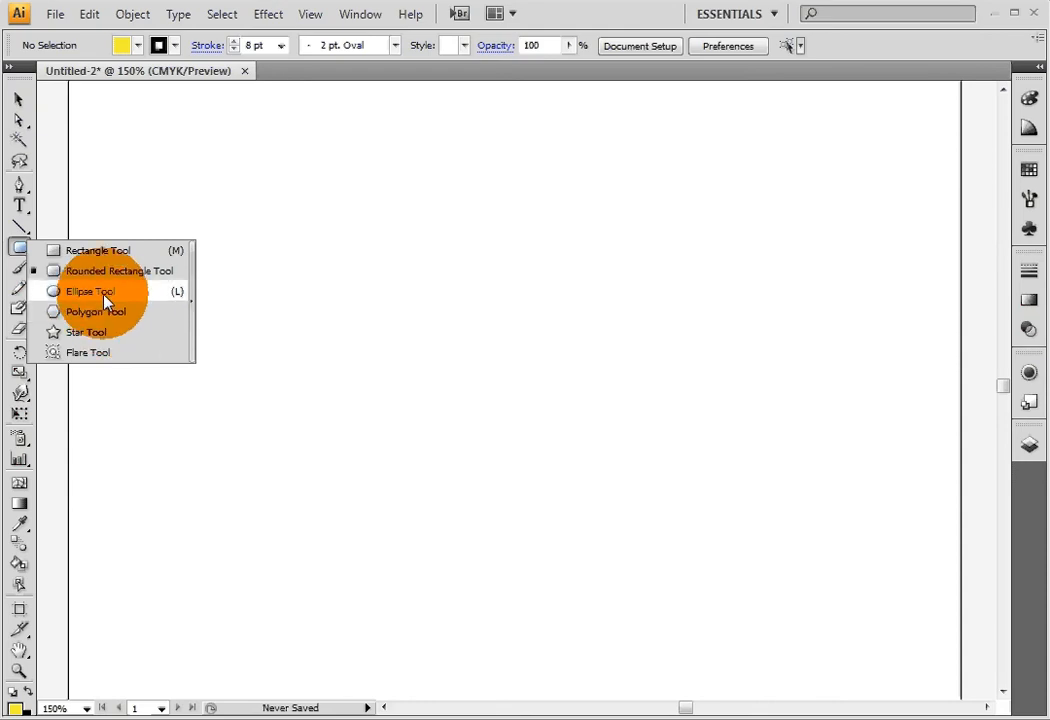
drag(104, 298, 112, 312)
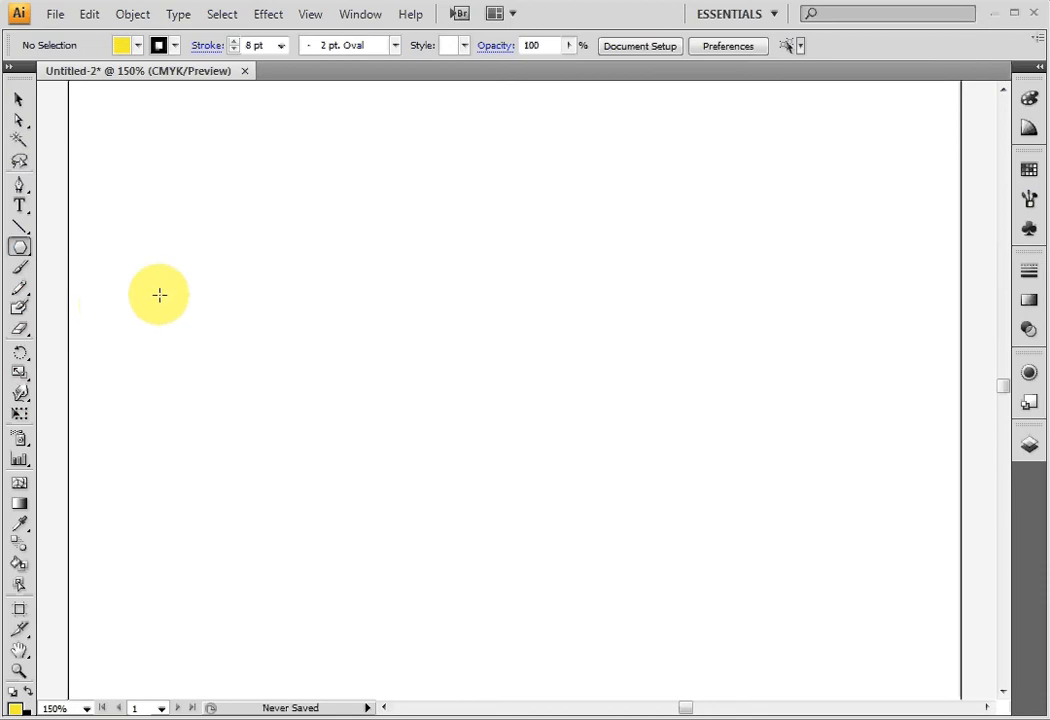
drag(233, 234, 298, 335)
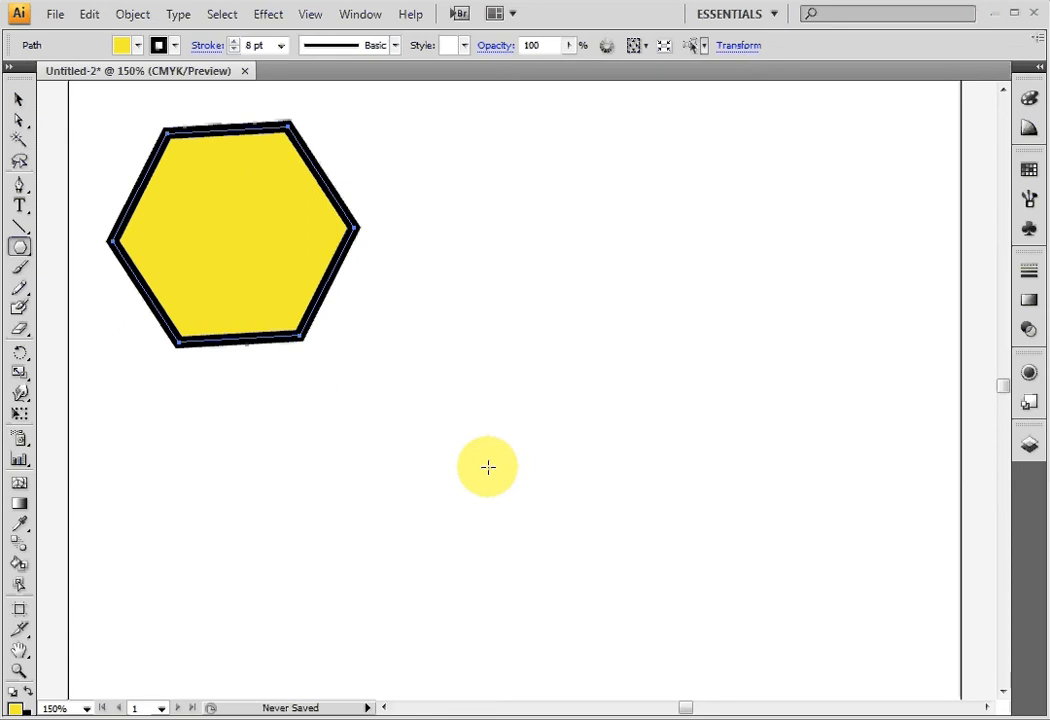
Step: Create a 22-sided polygon below and to the right of the freehand-drawn hexagon
click(487, 467)
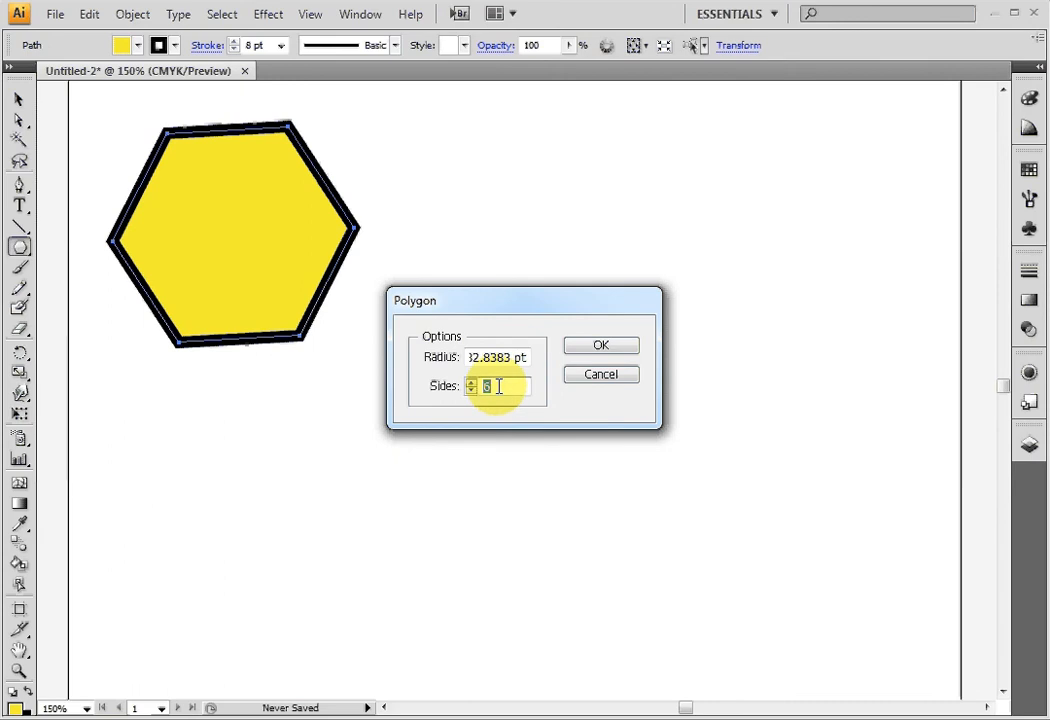
text(22)
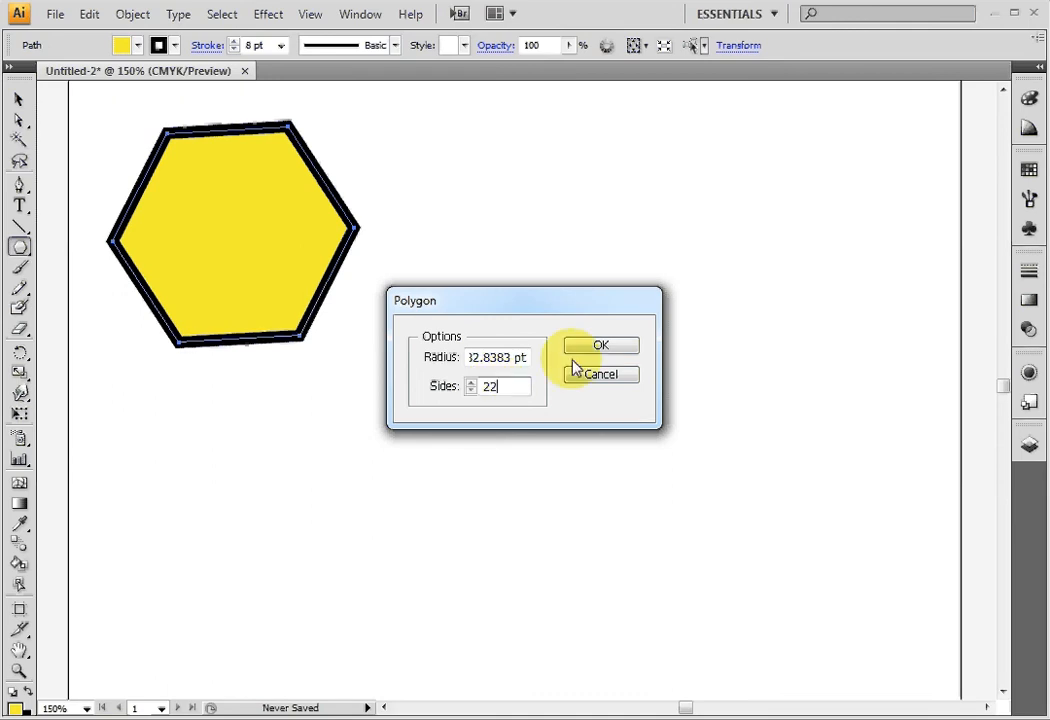
click(583, 348)
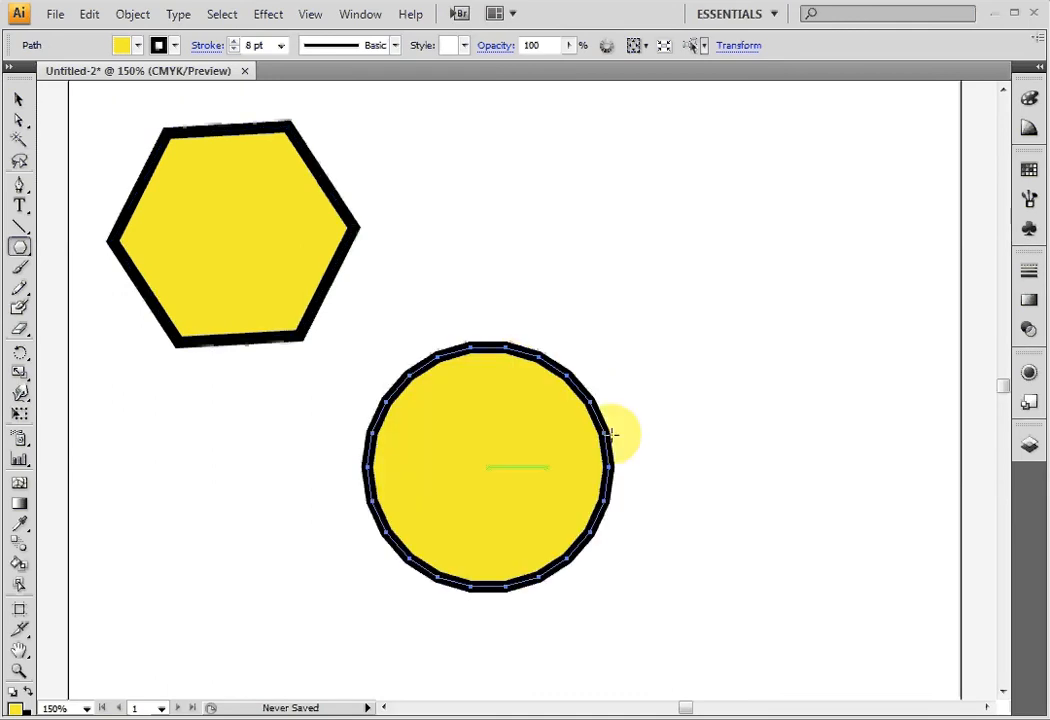
Step: Create a 6-sided polygon above the 22-sided one and a 4-sided polygon to its lower right
click(576, 265)
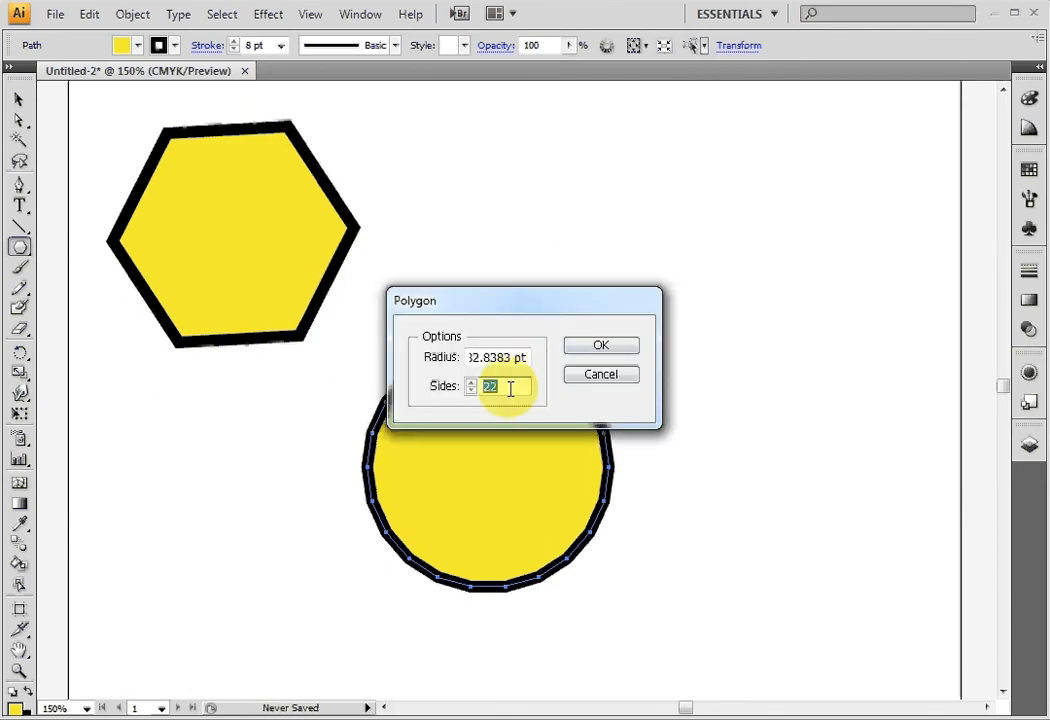
text(6)
key(Return)
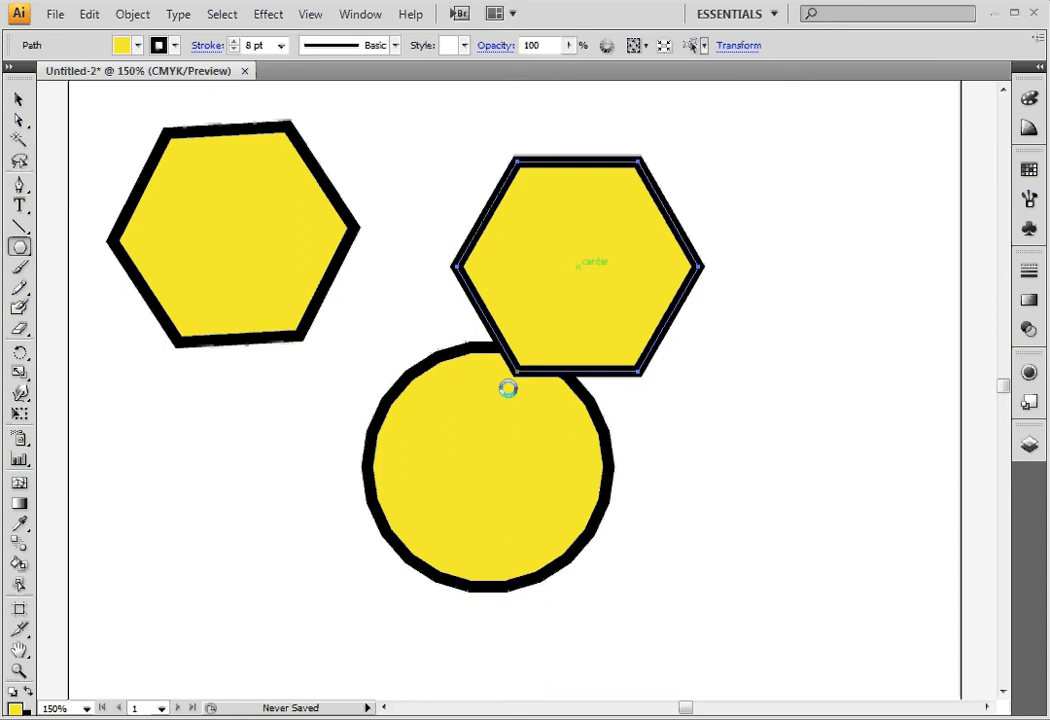
click(705, 546)
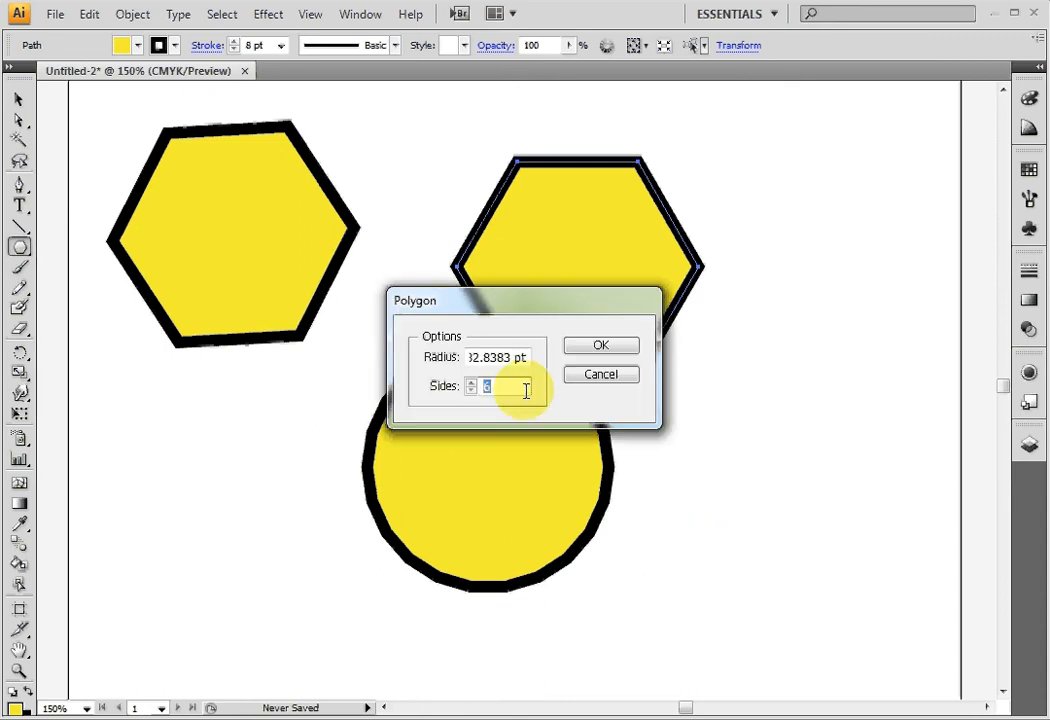
text(4)
key(Return)
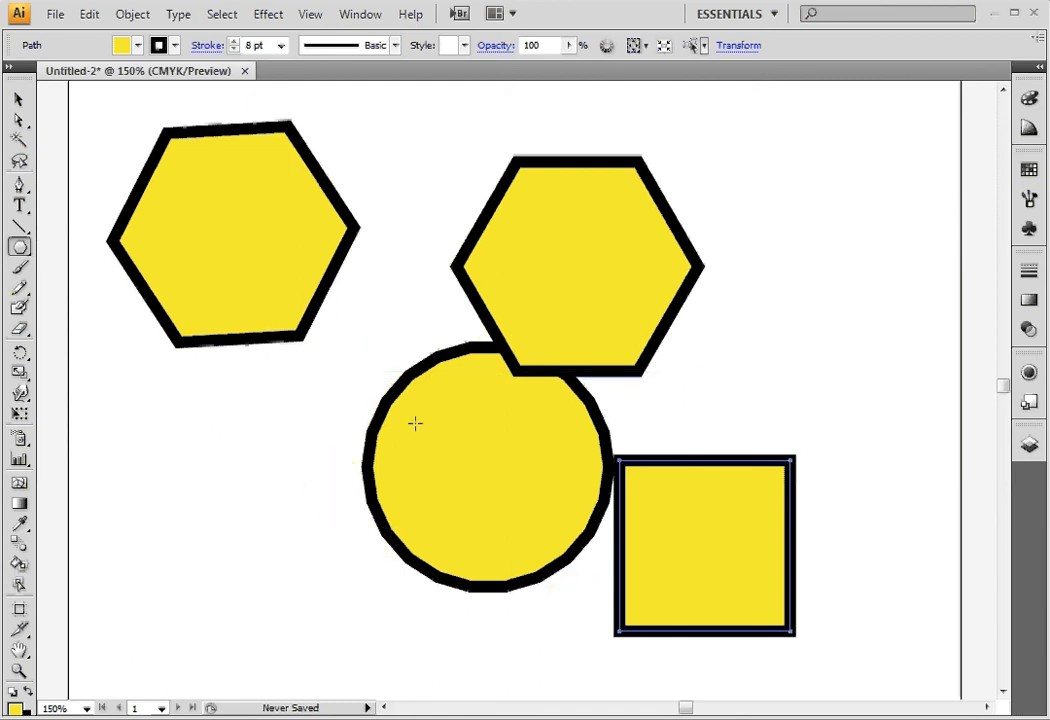
Step: Select all four polygons on the artboard and delete them
click(20, 102)
drag(896, 658, 118, 115)
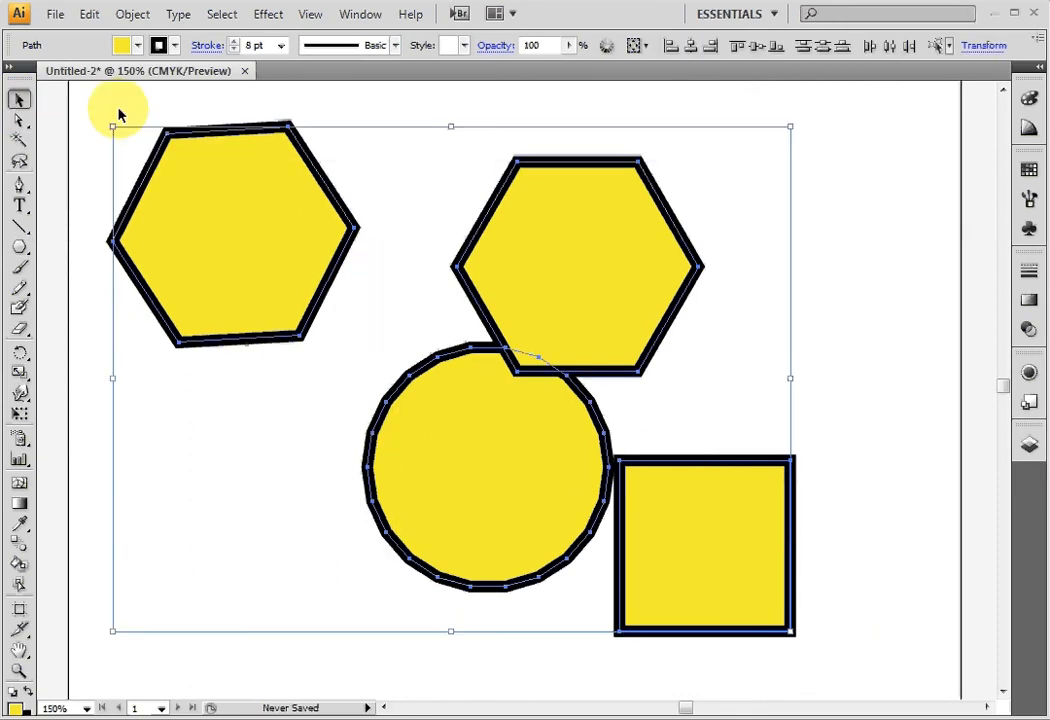
key(Delete)
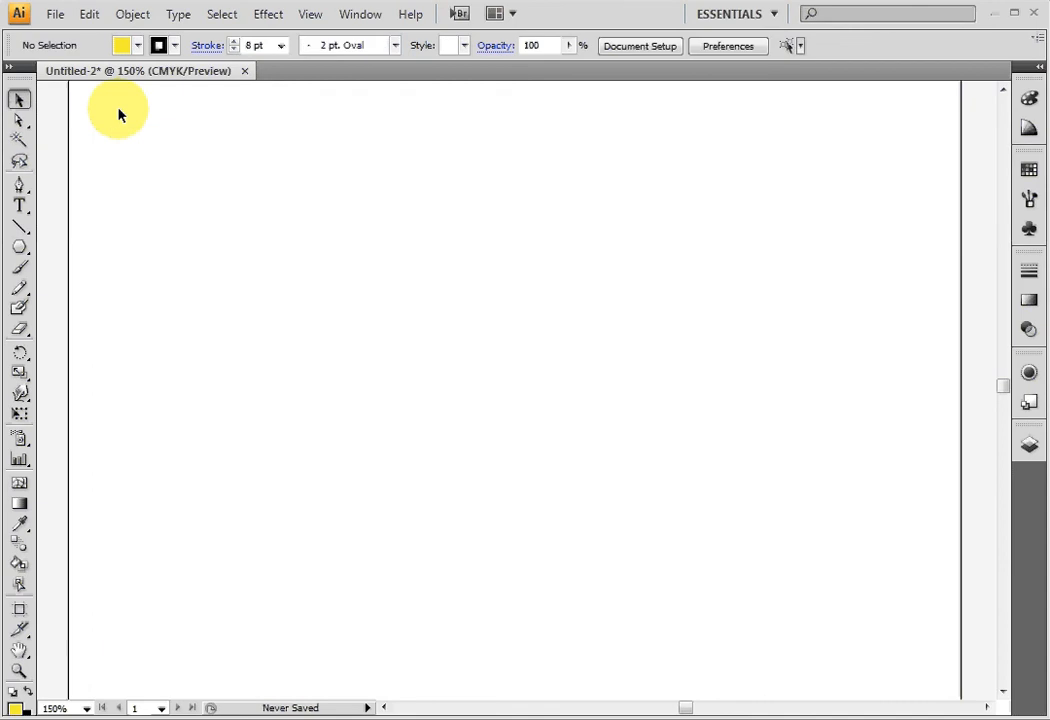
Step: Draw a tilted five-pointed star about 219 pt wide and 215 pt high with the Star tool
click(20, 248)
drag(20, 250, 103, 333)
mouse_move(370, 267)
mouse_down()
mouse_move(506, 373)
mouse_move(567, 476)
mouse_move(437, 392)
mouse_move(481, 387)
mouse_up()
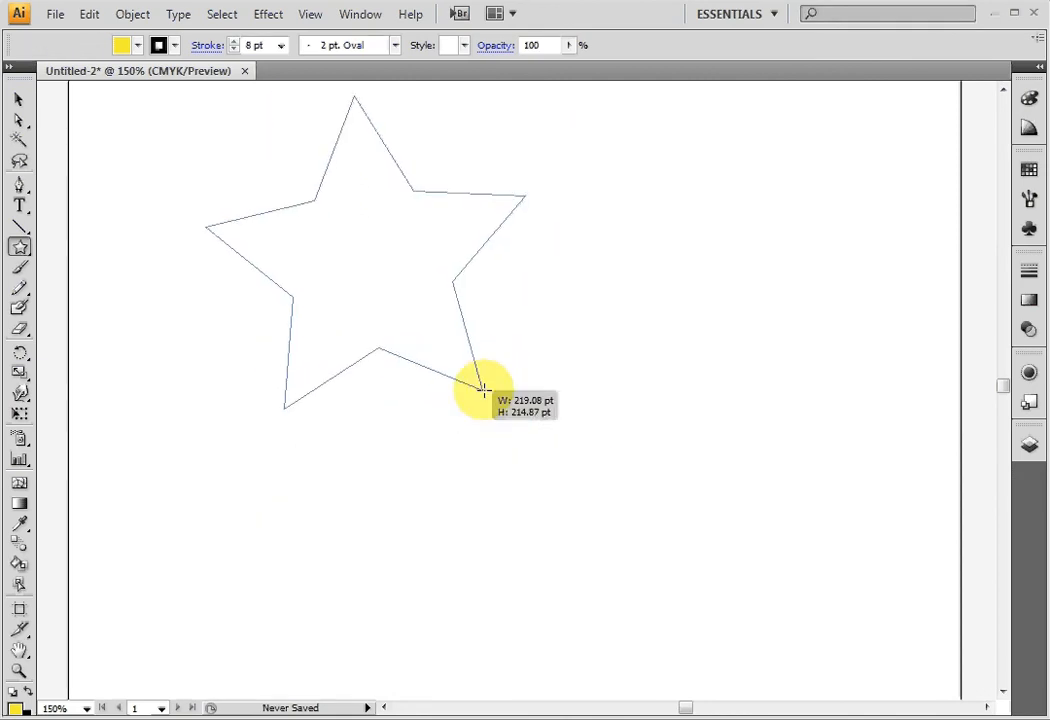
Step: Create a star with 20 points and move it to the lower right of the five-pointed star
click(473, 498)
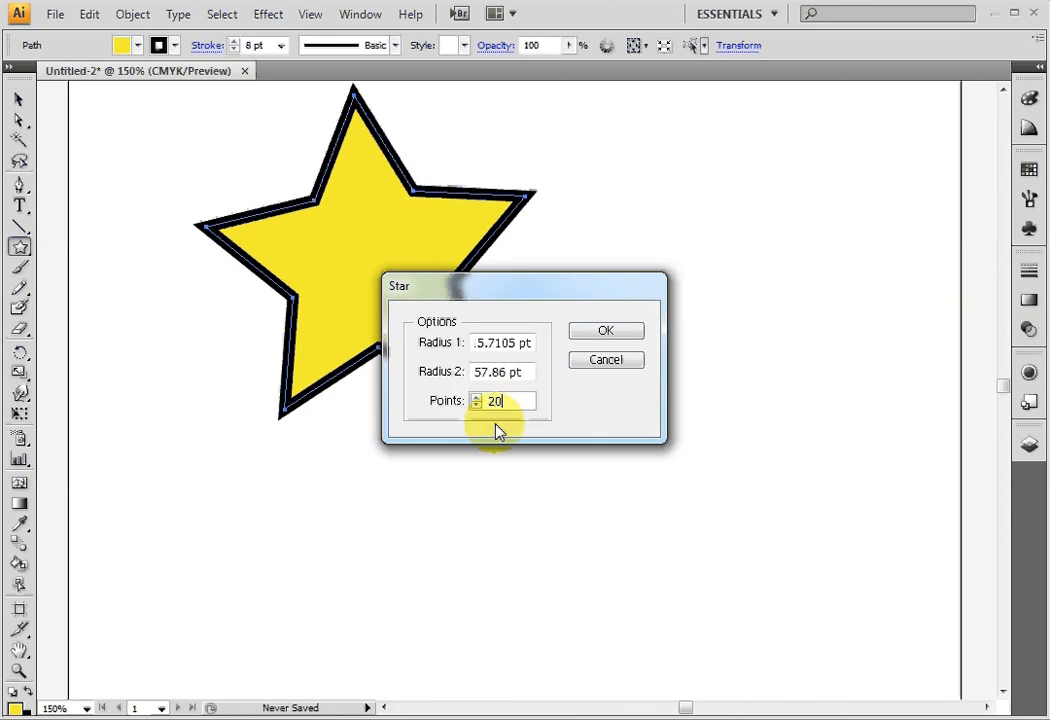
key(Return)
click(19, 99)
drag(466, 476, 716, 460)
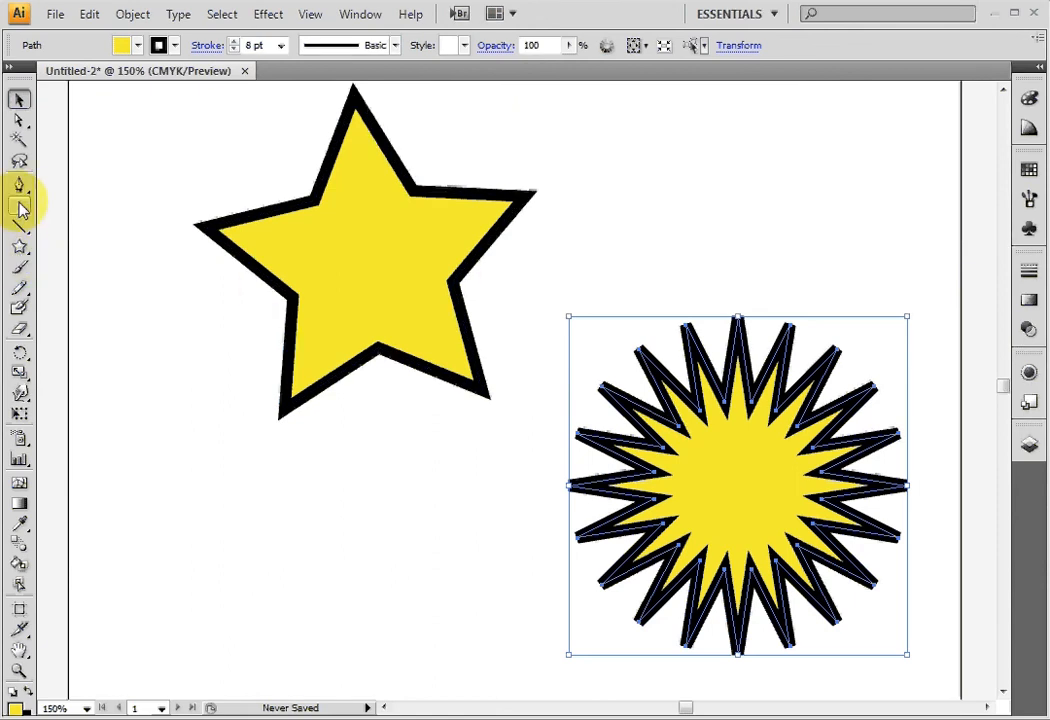
Step: Move the whole five-pointed star left and slightly down with the Direct Selection tool, and deselect it
click(18, 124)
click(129, 321)
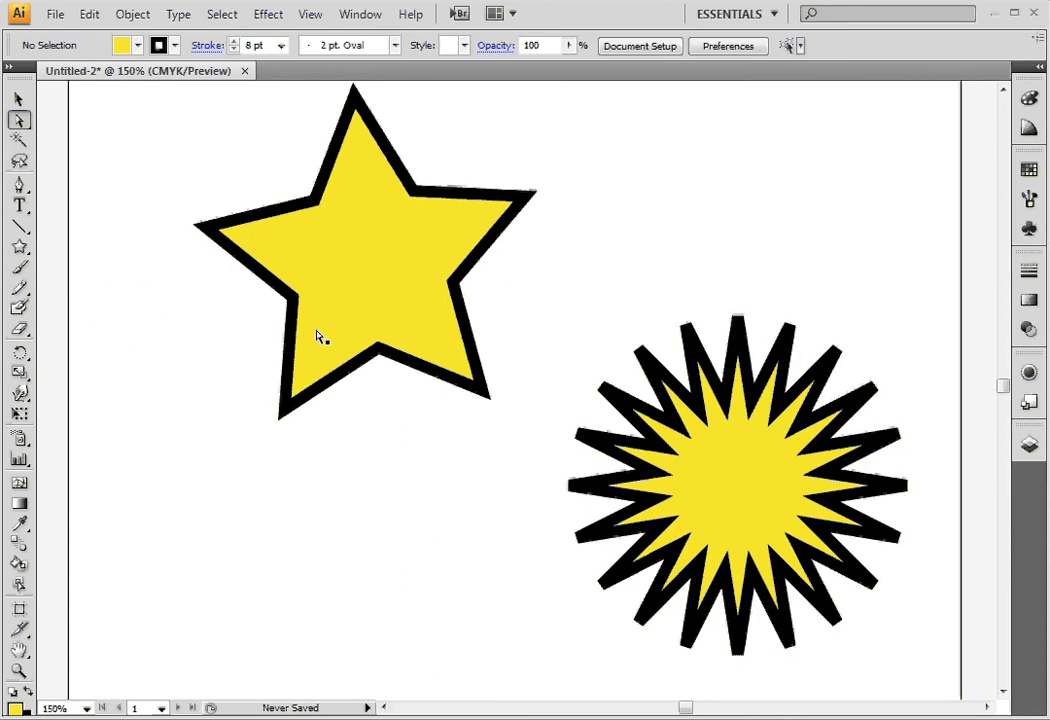
click(329, 279)
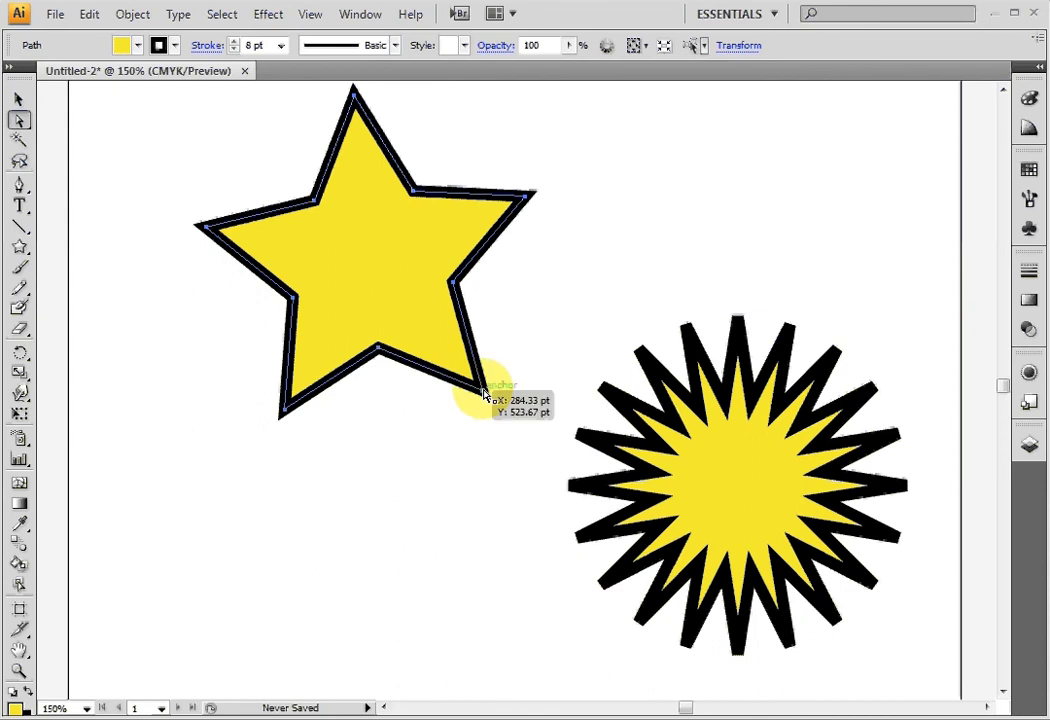
drag(485, 393, 413, 421)
click(347, 424)
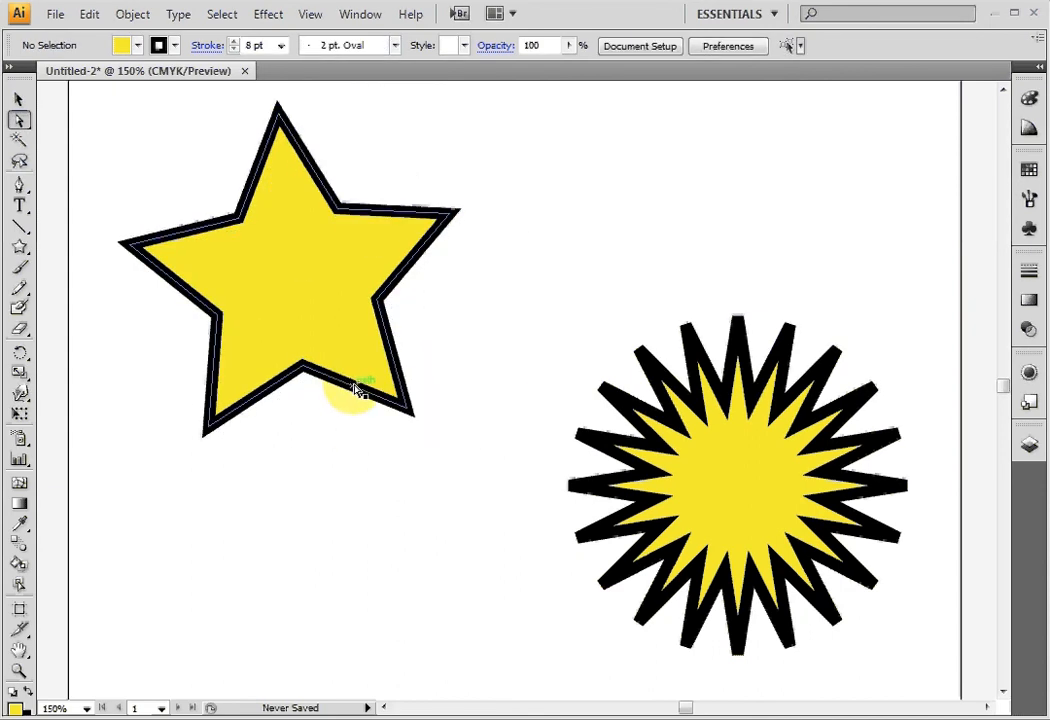
Step: Stretch the five-pointed star's lower-right tip down and outward, and move its right tip down and to the right
click(354, 389)
drag(410, 412, 470, 482)
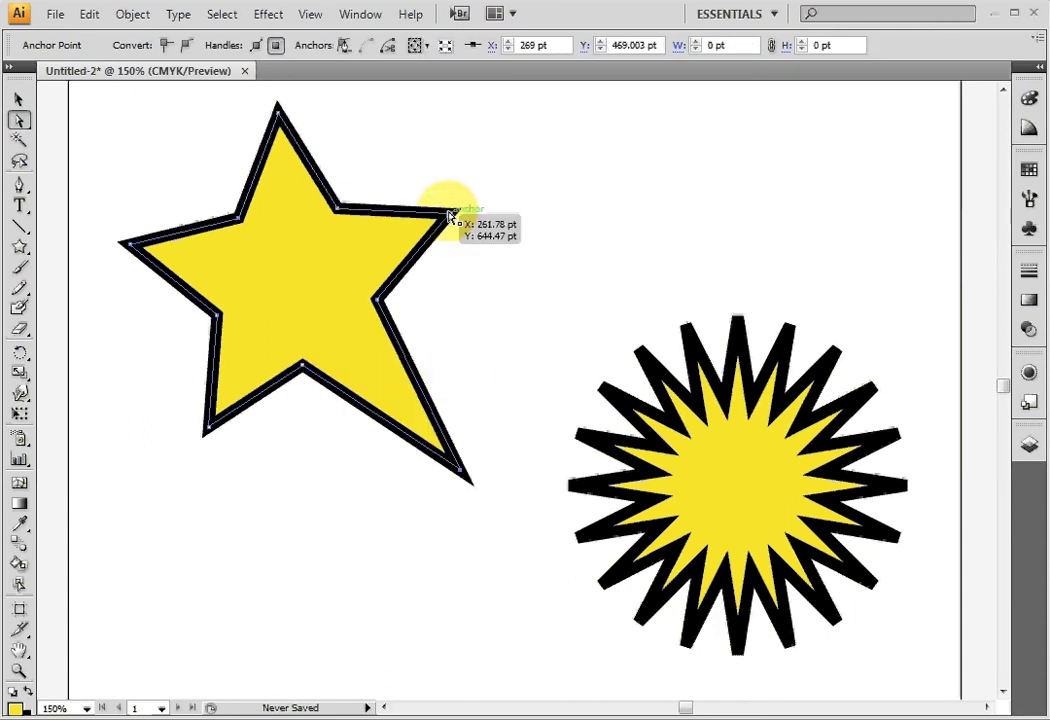
drag(452, 218, 496, 261)
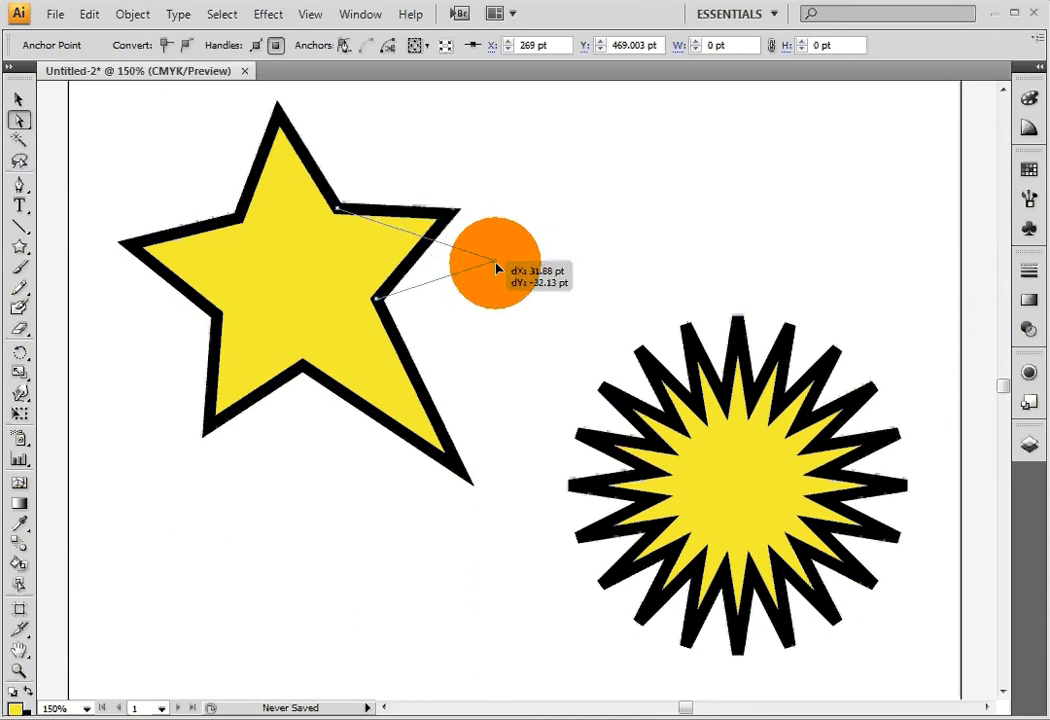
Step: Move the five-pointed star's top tip right and its left tip up, and shift the whole star slightly up and left
click(279, 116)
drag(279, 116, 314, 117)
drag(130, 245, 129, 209)
drag(246, 224, 231, 199)
drag(201, 411, 198, 414)
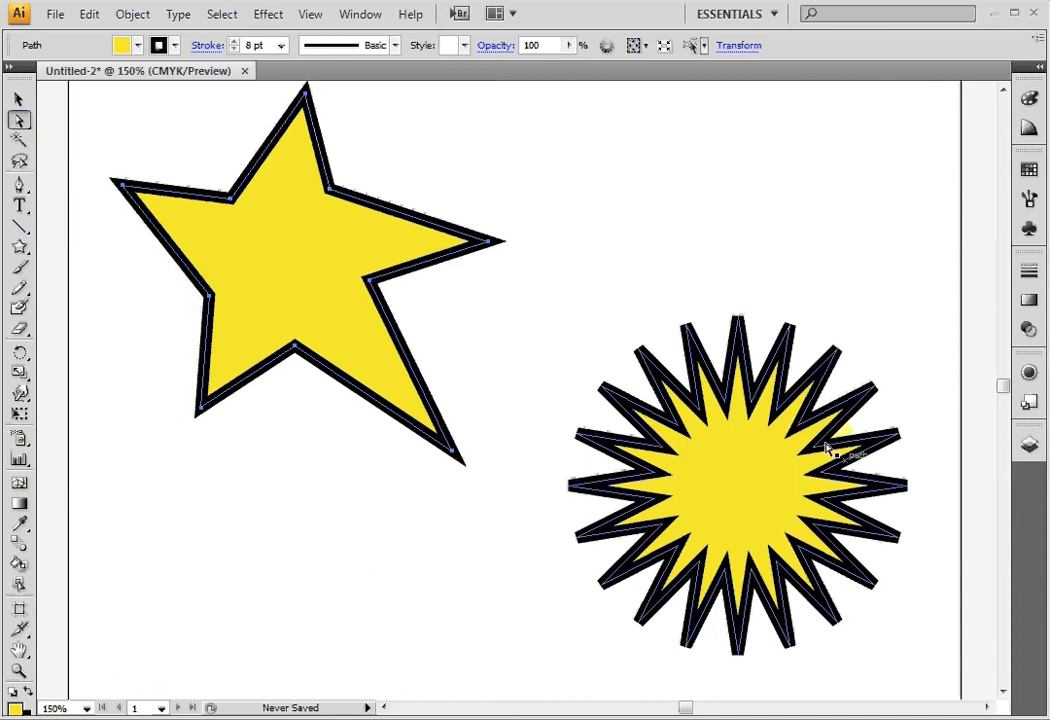
Step: Stretch the 20-point star's top, bottom, left and one right-side spike far outward by moving their tip anchor points
click(739, 325)
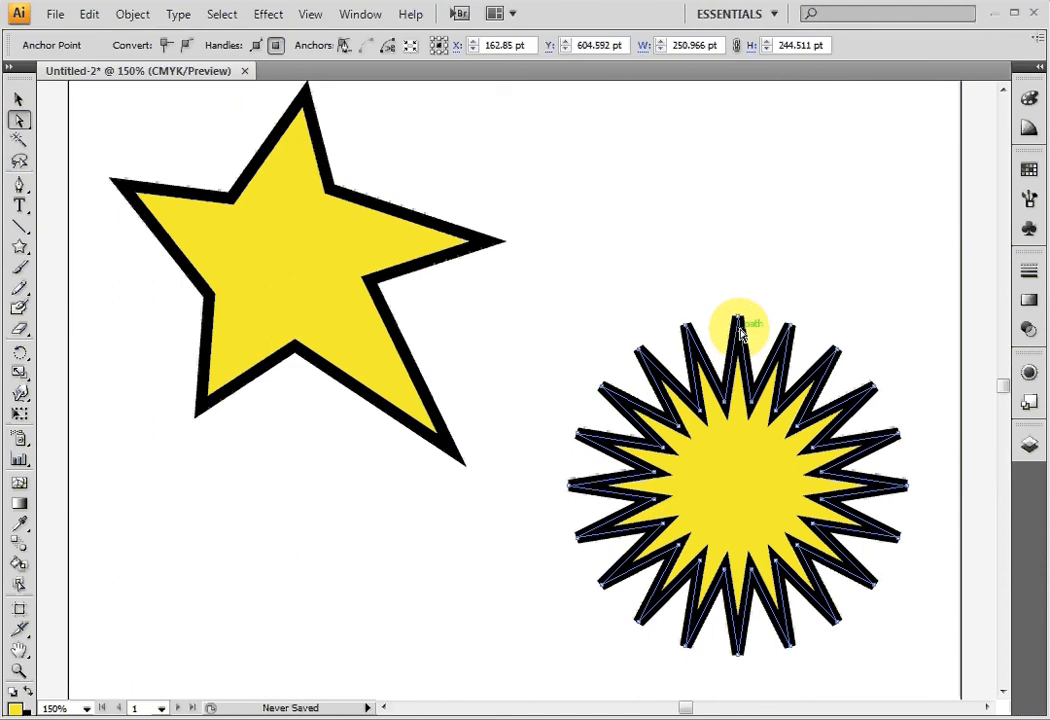
mouse_move(739, 325)
mouse_down()
mouse_move(727, 225)
mouse_move(748, 192)
mouse_move(740, 189)
mouse_up()
mouse_move(740, 656)
mouse_down()
mouse_move(743, 702)
mouse_move(745, 614)
mouse_move(736, 696)
mouse_move(753, 678)
mouse_up()
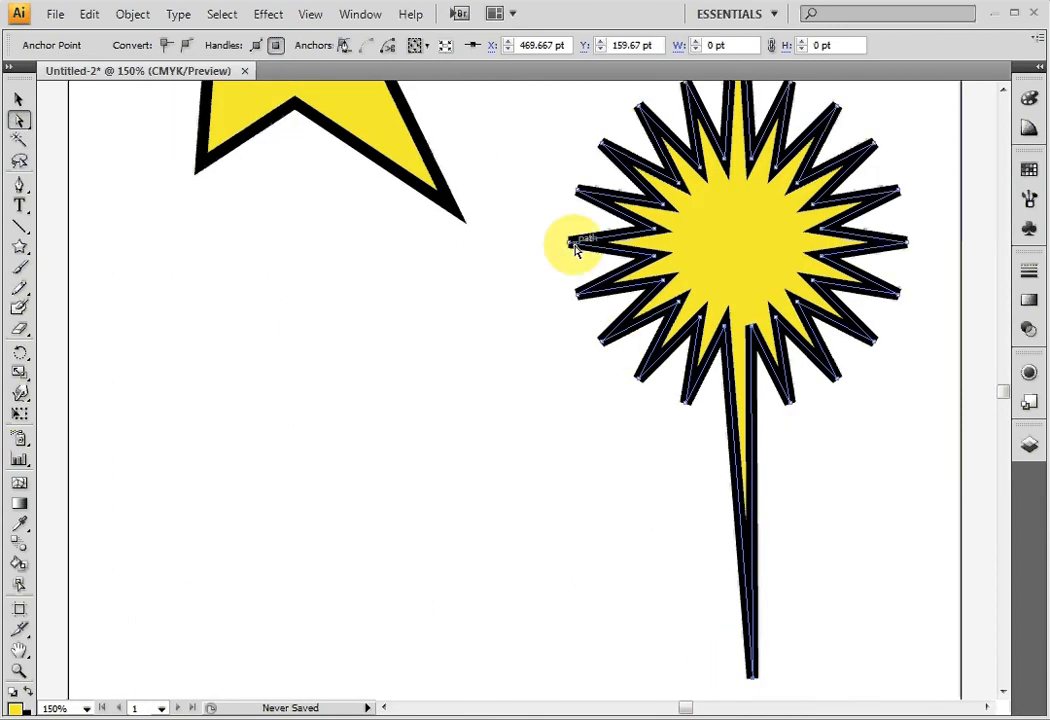
drag(569, 242, 423, 258)
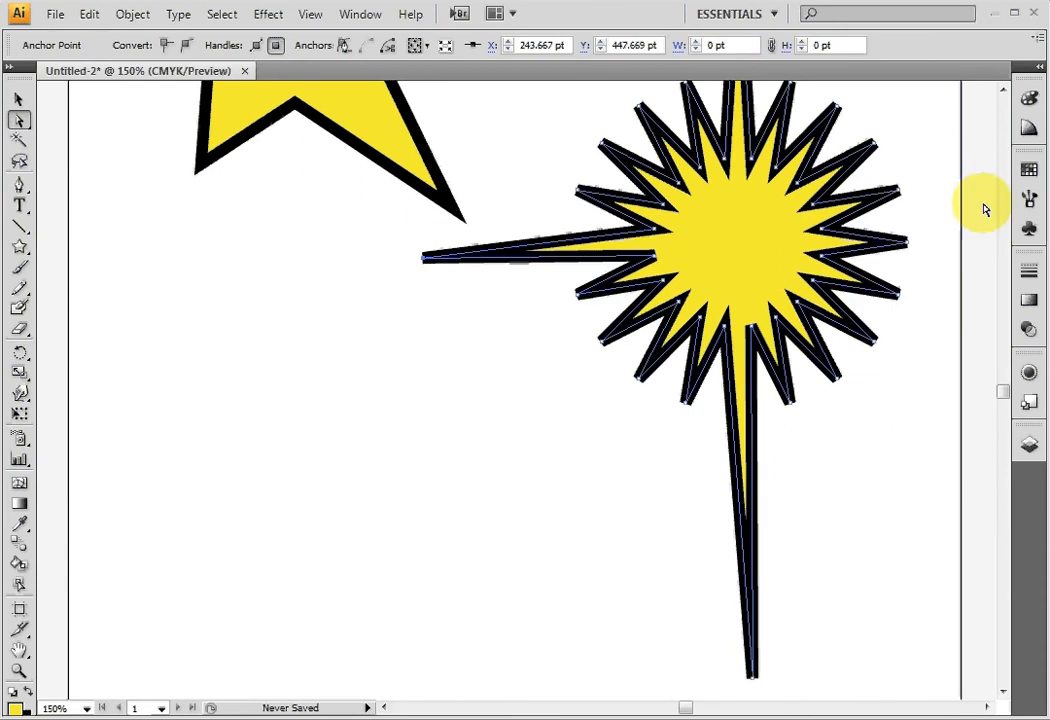
drag(893, 192, 988, 163)
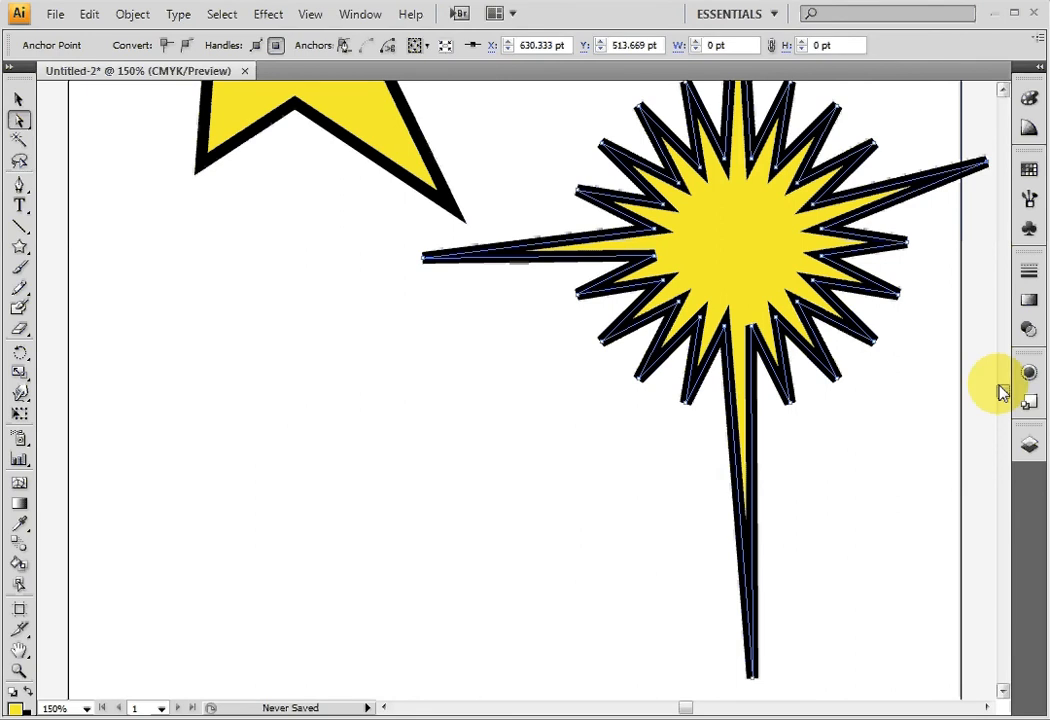
drag(1006, 387, 1009, 384)
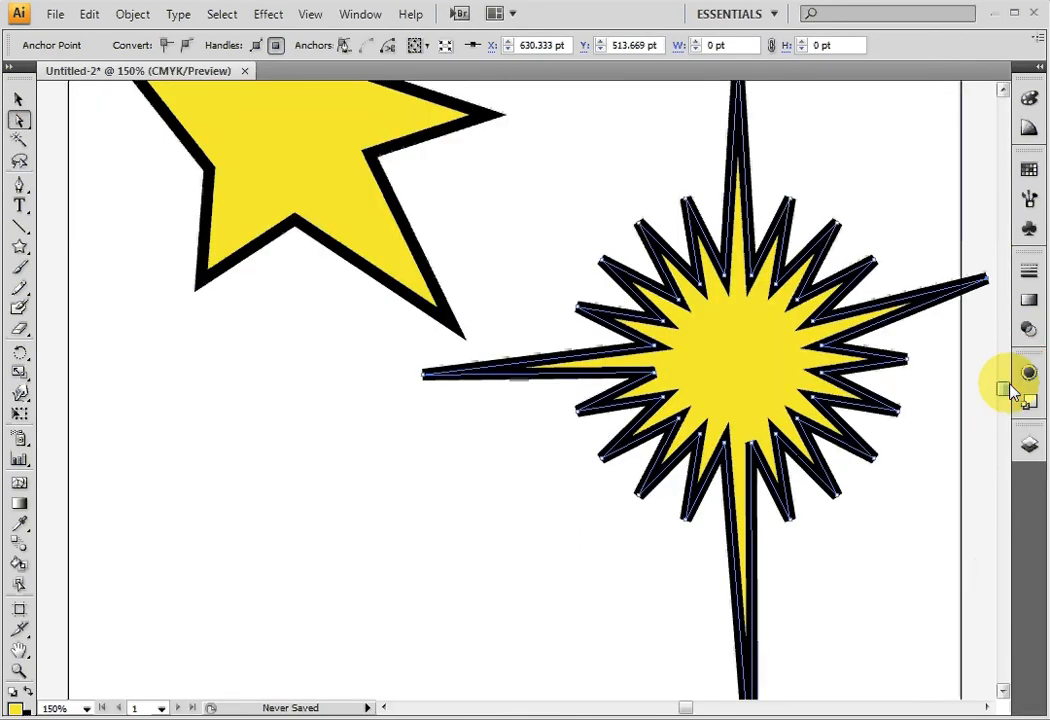